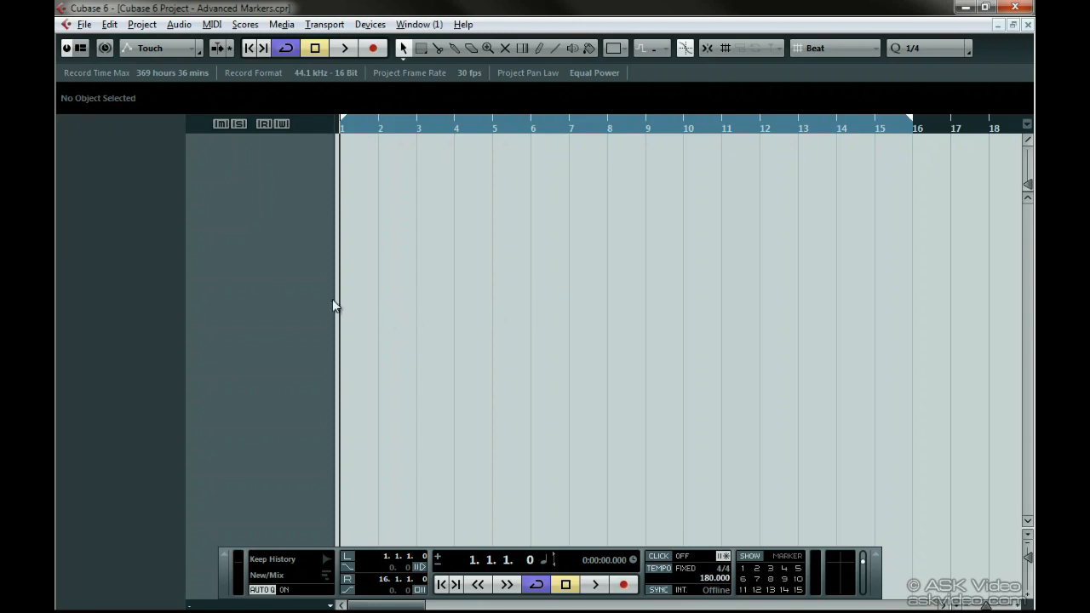
Add a marker track to the project and increase its height to reveal all of its controls.
{"action": "right_click", "coordinate": [295, 170]}
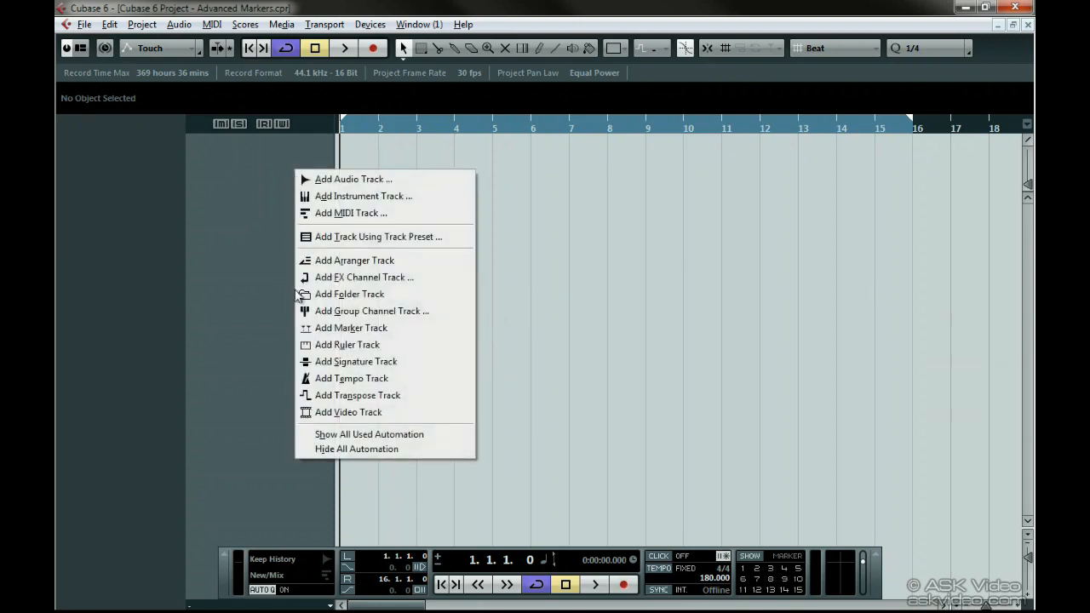
{"action": "left_click", "coordinate": [406, 328]}
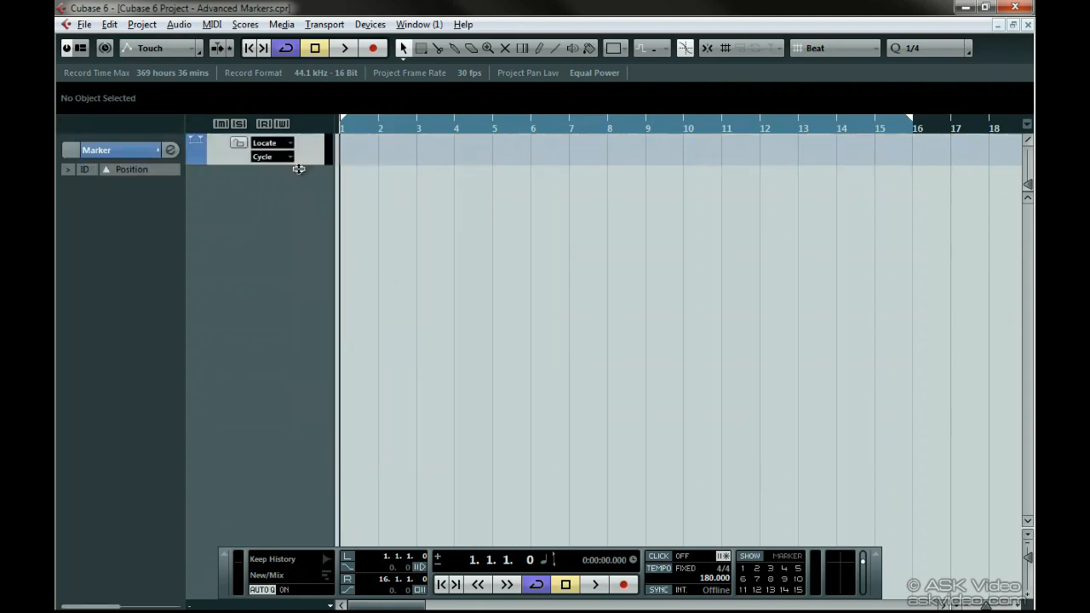
{"action": "left_click_drag", "start_coordinate": [299, 164], "coordinate": [299, 256]}
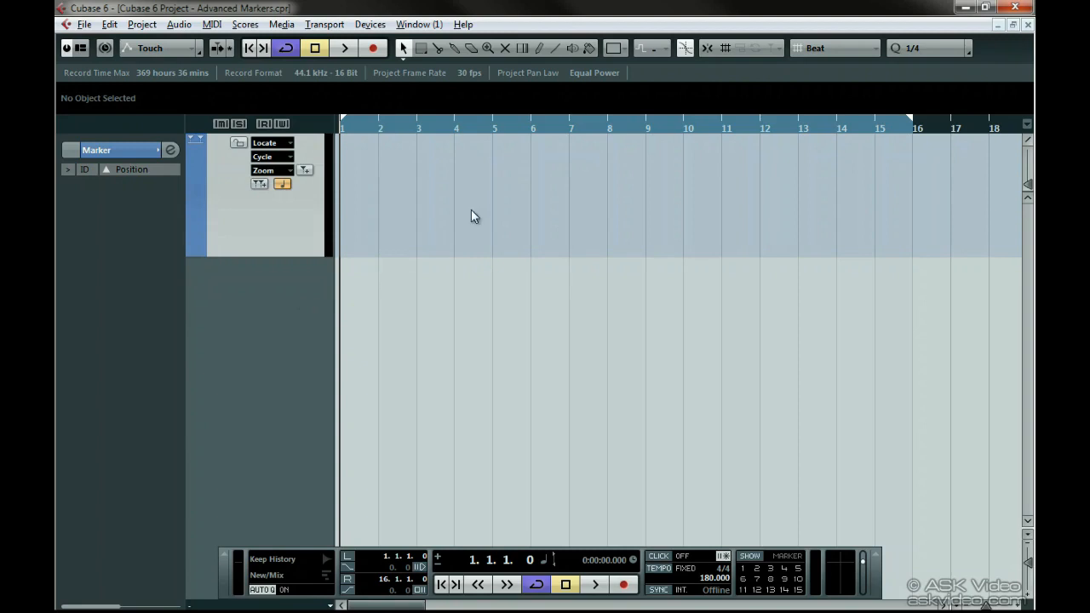
Draw nine freely placed markers on the marker track between bars 1 and 10 with the Draw tool.
{"action": "left_click", "coordinate": [542, 52]}
{"action": "left_click", "coordinate": [365, 165]}
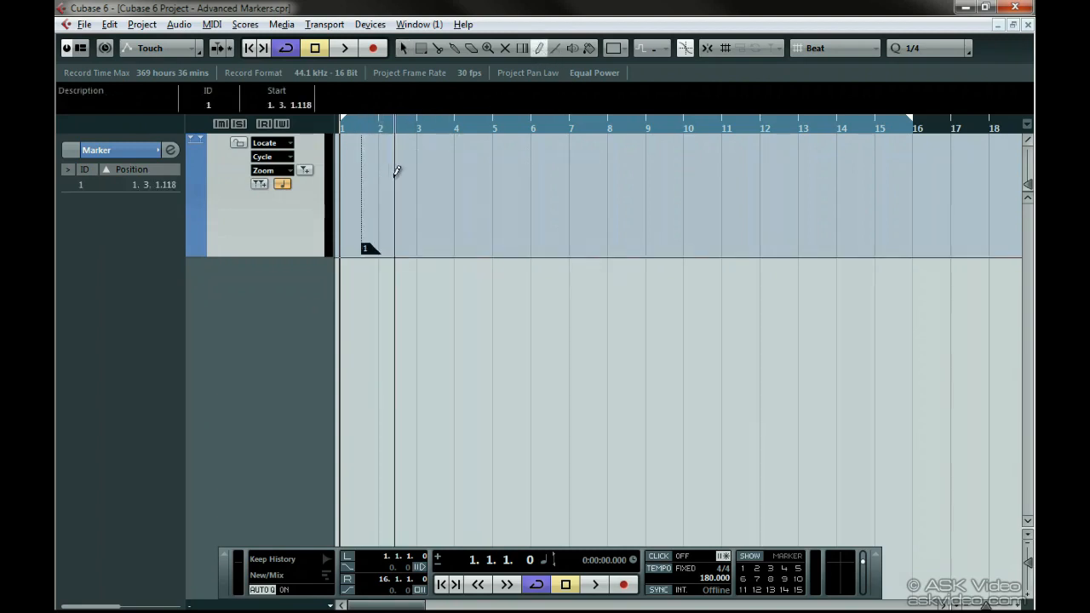
{"action": "left_click", "coordinate": [405, 171]}
{"action": "left_click", "coordinate": [440, 172]}
{"action": "left_click", "coordinate": [446, 173]}
{"action": "left_click", "coordinate": [510, 175]}
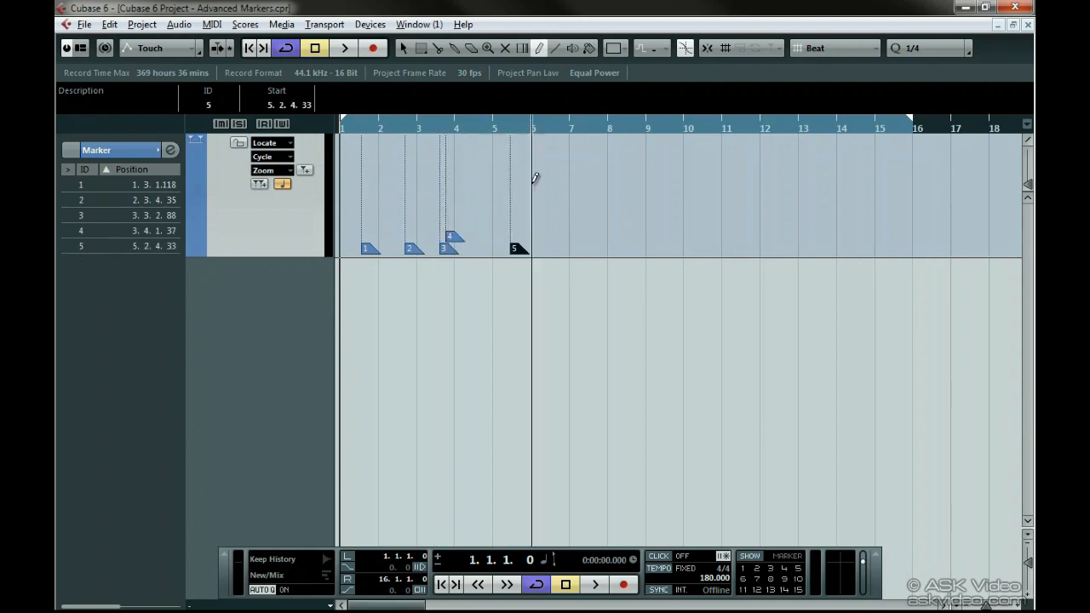
{"action": "left_click", "coordinate": [564, 179]}
{"action": "left_click", "coordinate": [615, 180]}
{"action": "left_click", "coordinate": [625, 184]}
{"action": "left_click", "coordinate": [676, 185]}
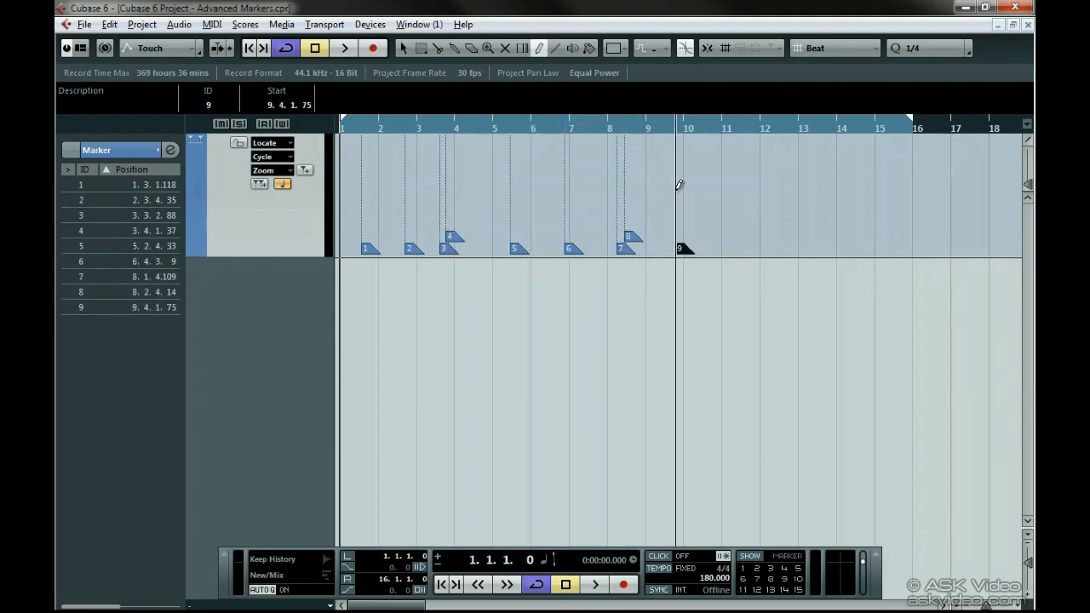
Undo all nine freely placed markers.
{"action": "key", "text": "ctrl+z"}
{"action": "key", "text": "ctrl+z"}
{"action": "key", "text": "ctrl+z"}
{"action": "key", "text": "ctrl+z"}
{"action": "key", "text": "ctrl+z"}
{"action": "key", "text": "ctrl+z"}
{"action": "key", "text": "ctrl+z"}
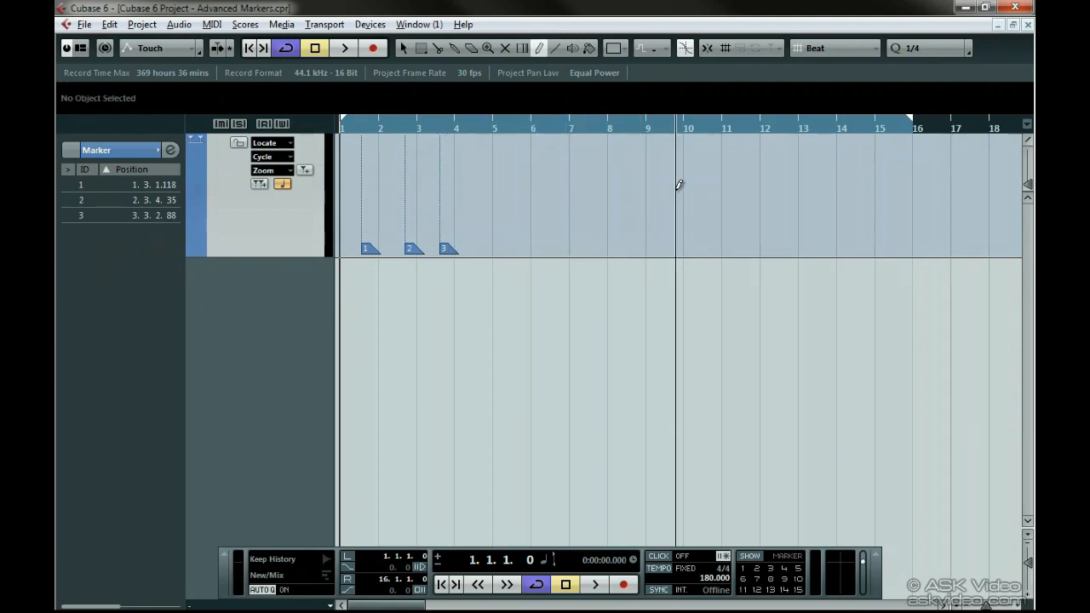
{"action": "key", "text": "ctrl+z"}
{"action": "key", "text": "ctrl+z"}
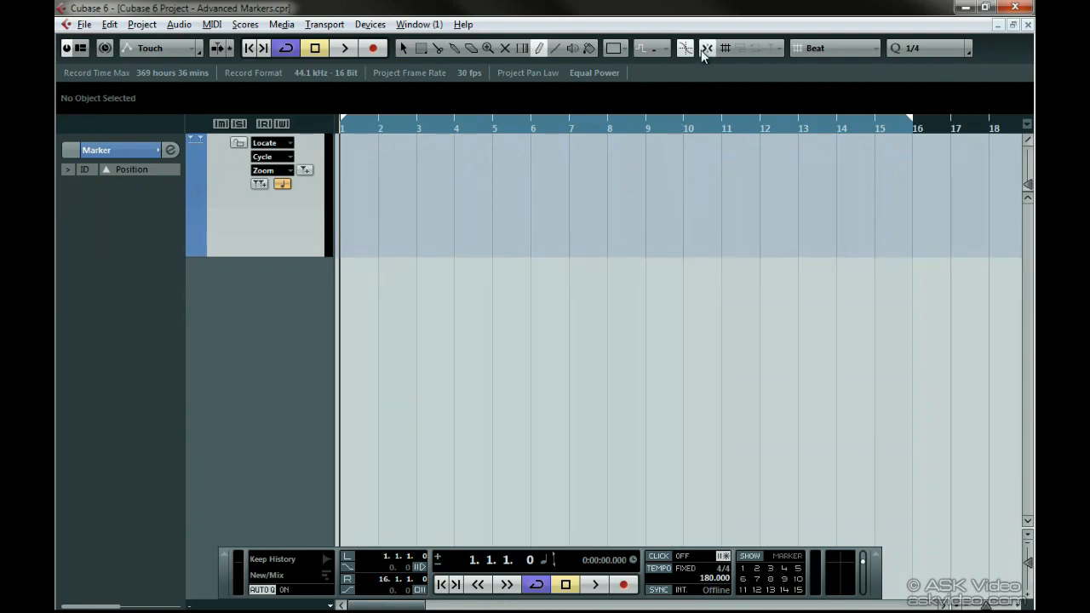
Set the snap grid type to Bar.
{"action": "left_click", "coordinate": [830, 51]}
{"action": "left_click", "coordinate": [839, 65]}
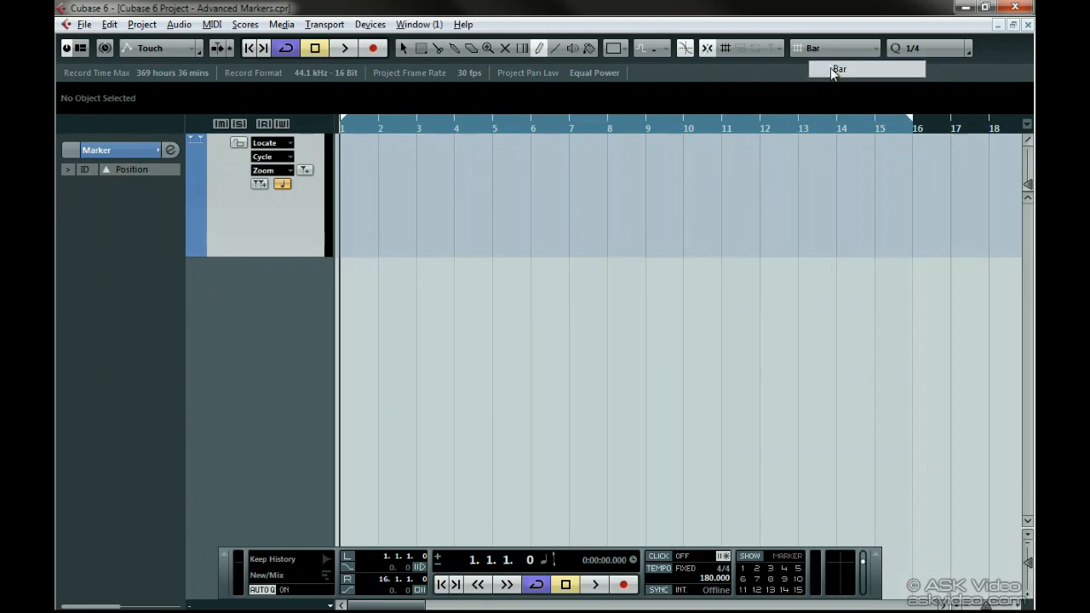
Draw a marker on the marker track at the start of each bar from 1 to 8.
{"action": "left_click", "coordinate": [362, 197]}
{"action": "left_click", "coordinate": [385, 197]}
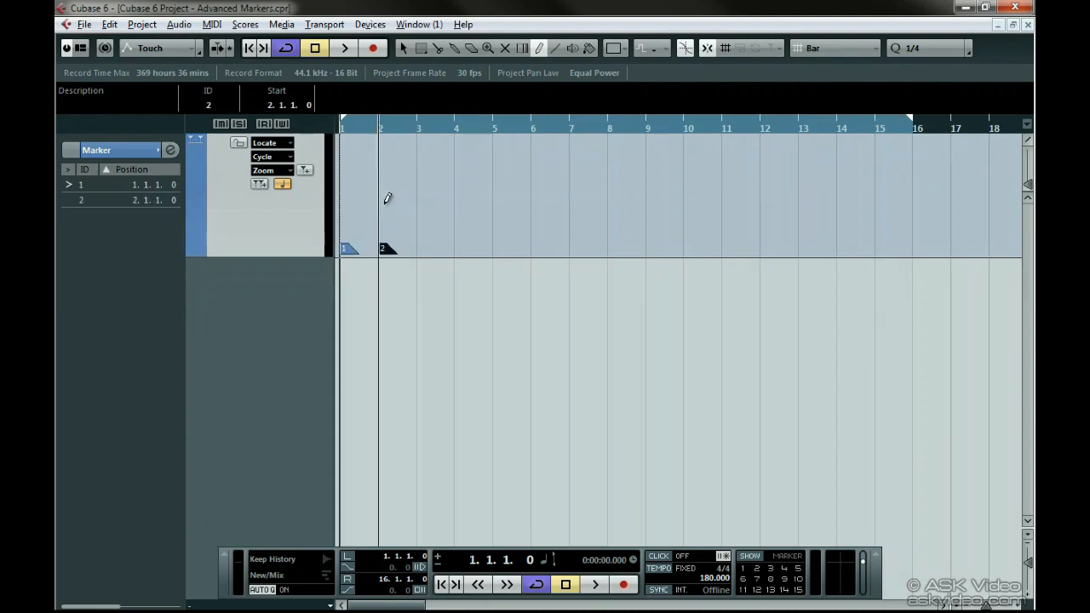
{"action": "left_click", "coordinate": [426, 198]}
{"action": "left_click", "coordinate": [468, 198]}
{"action": "left_click", "coordinate": [501, 199]}
{"action": "left_click", "coordinate": [538, 199]}
{"action": "left_click", "coordinate": [577, 200]}
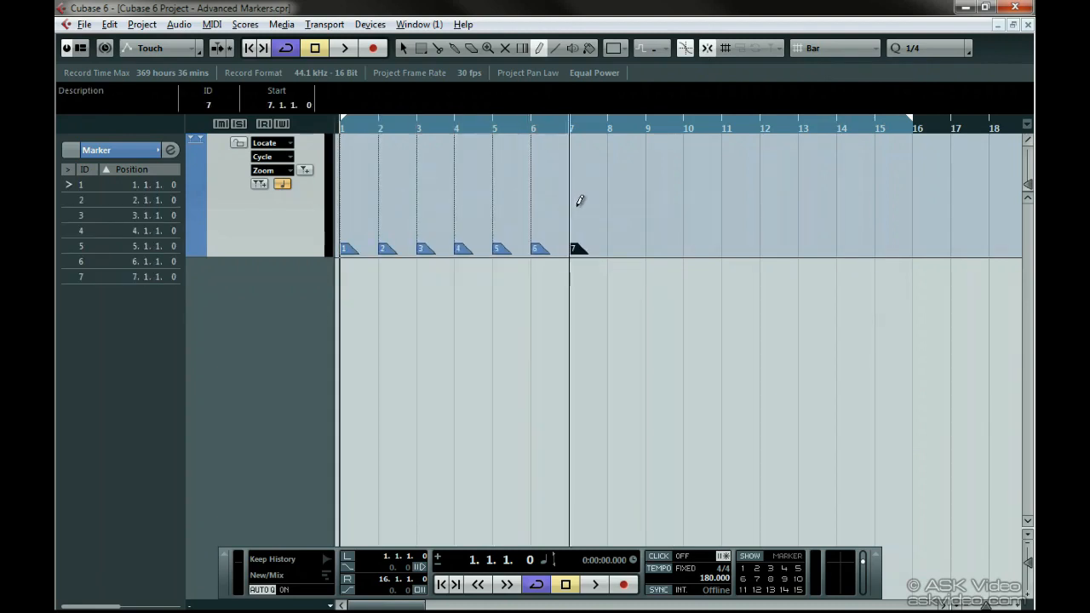
{"action": "left_click", "coordinate": [613, 201]}
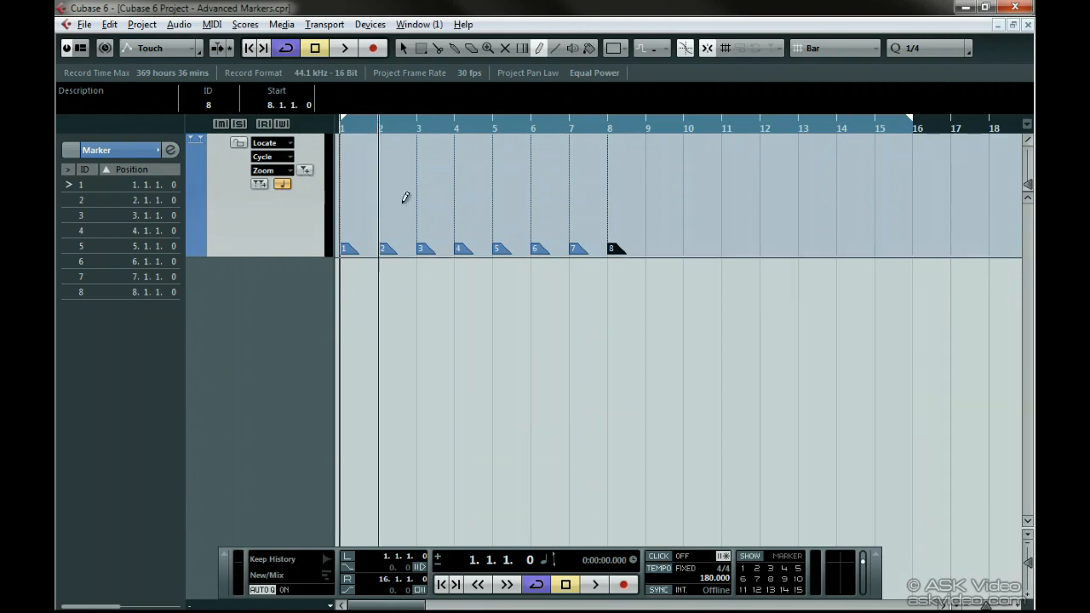
Move the project cursor to bar 10 and insert a marker at that position.
{"action": "left_click", "coordinate": [672, 129]}
{"action": "left_click", "coordinate": [672, 130]}
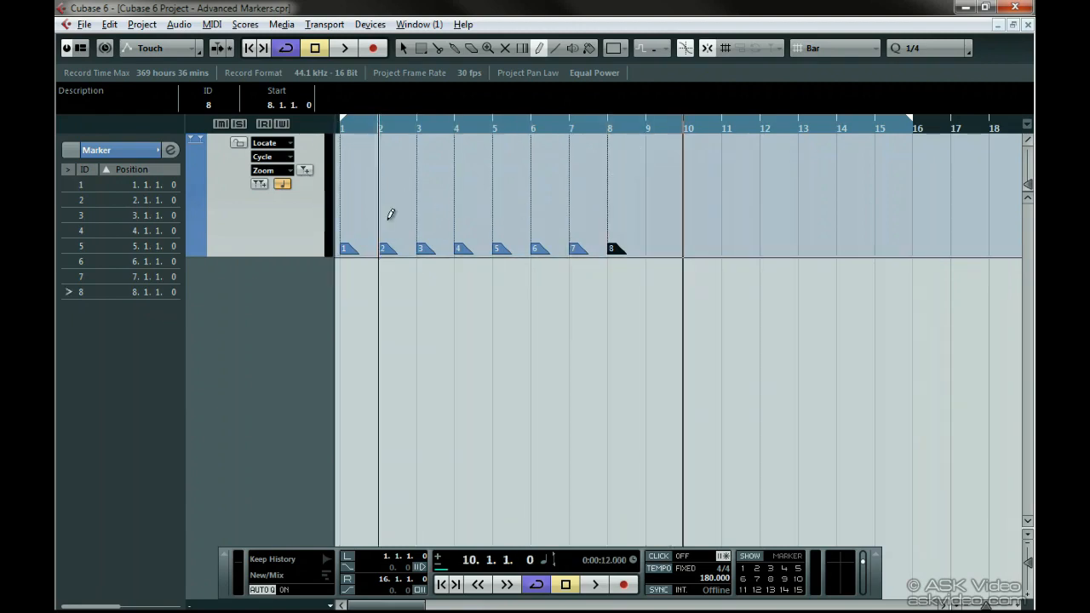
{"action": "left_click", "coordinate": [308, 170]}
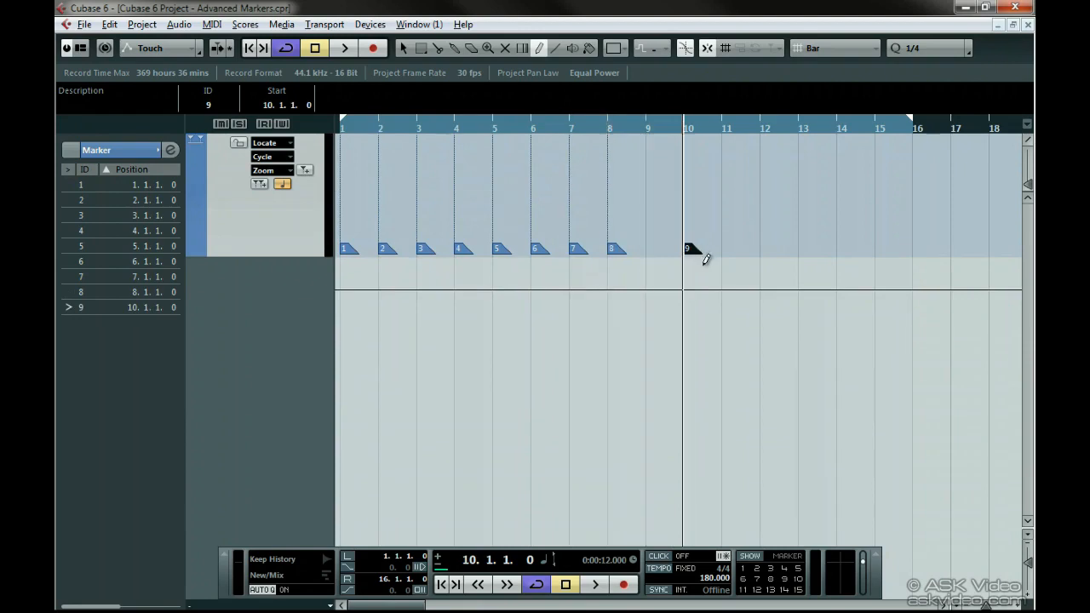
Undo the markers at bars 1 to 8 and bar 10.
{"action": "key", "text": "ctrl+z"}
{"action": "key", "text": "ctrl+z"}
{"action": "key", "text": "ctrl+z"}
{"action": "key", "text": "ctrl+z"}
{"action": "key", "text": "ctrl+z"}
{"action": "key", "text": "ctrl+z"}
{"action": "key", "text": "ctrl+z"}
{"action": "key", "text": "ctrl+z"}
{"action": "key", "text": "ctrl+z"}
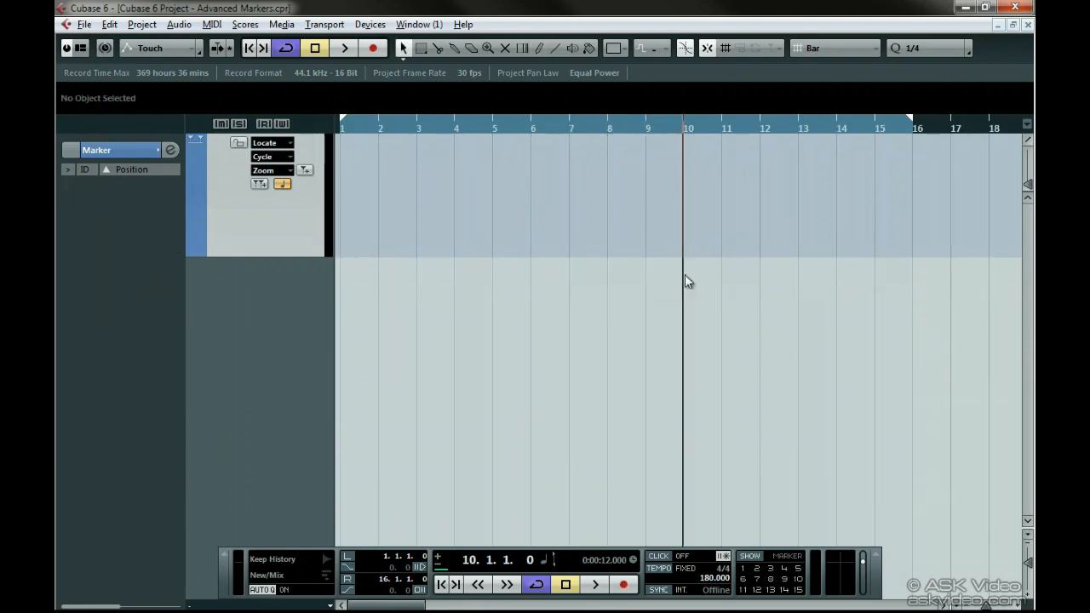
Play the project from its start and insert markers on the fly at the cursor position.
{"action": "key", "text": "comma"}
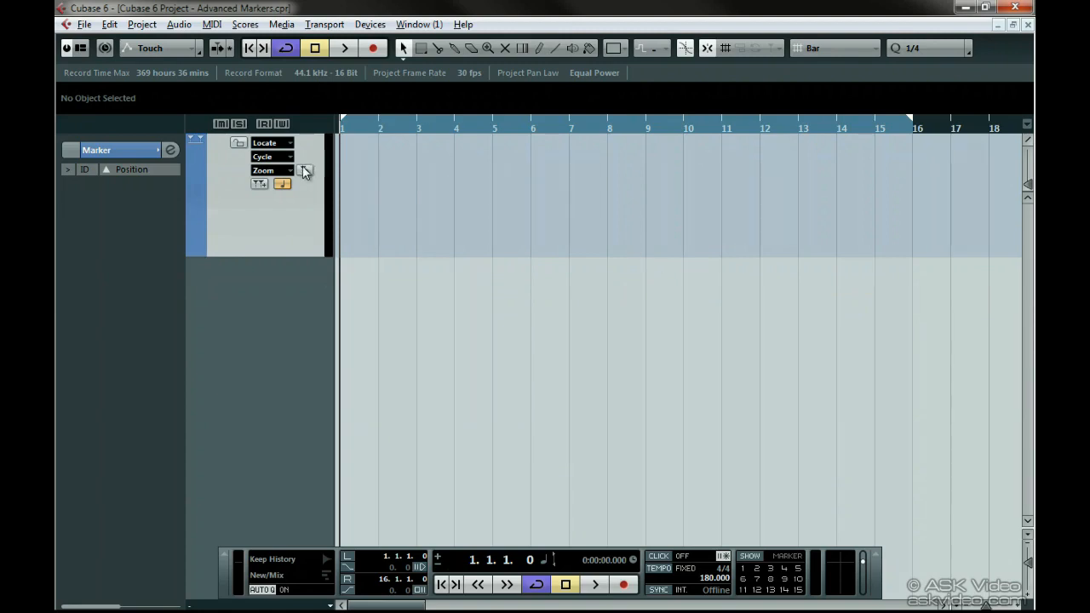
{"action": "key", "text": "space"}
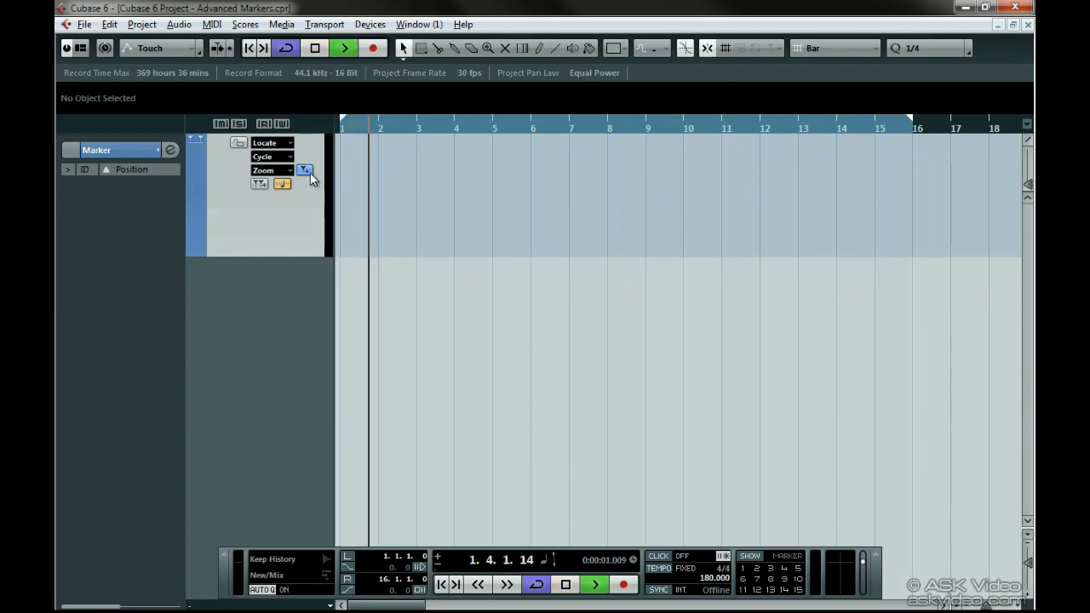
{"action": "left_click", "coordinate": [310, 172]}
{"action": "left_click", "coordinate": [310, 172]}
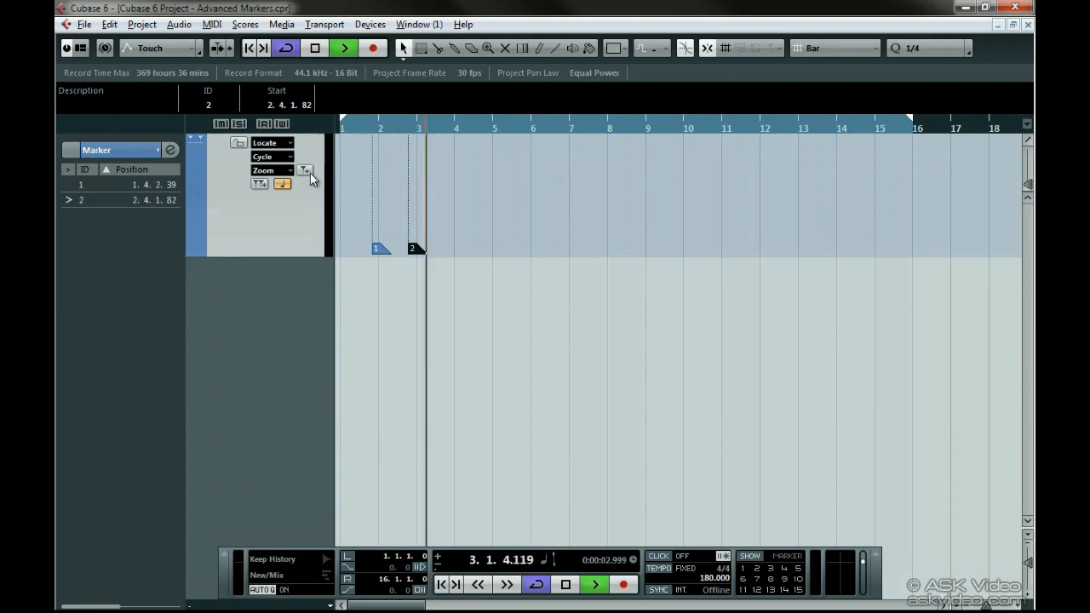
{"action": "left_click", "coordinate": [310, 172]}
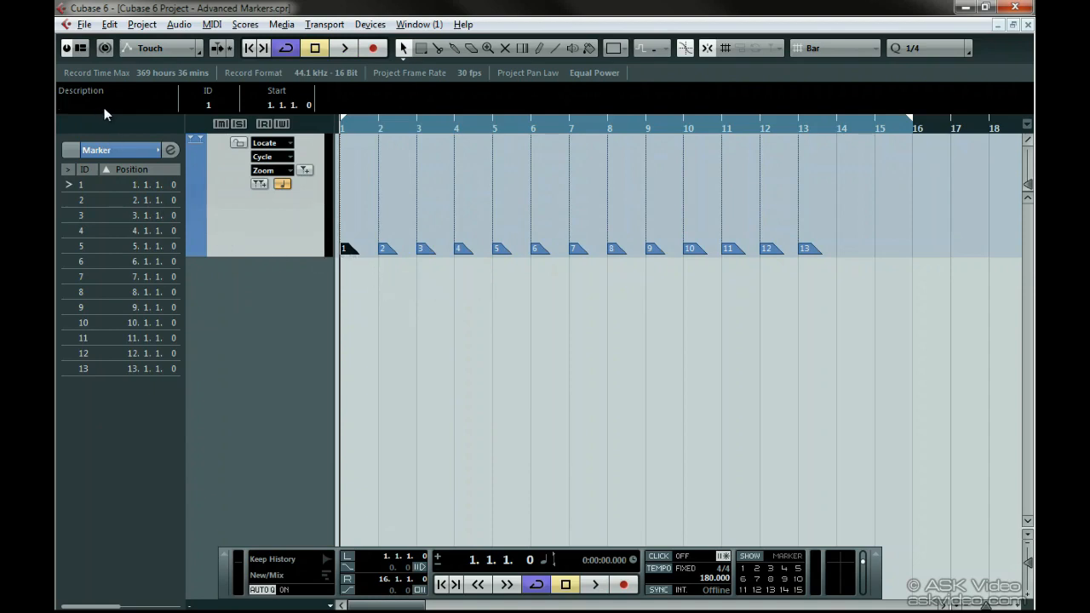
Name the marker at bar 1 "Intro" and the marker at bar 2 "Verse 1".
{"action": "type", "text": "Intro"}
{"action": "key", "text": "Return"}
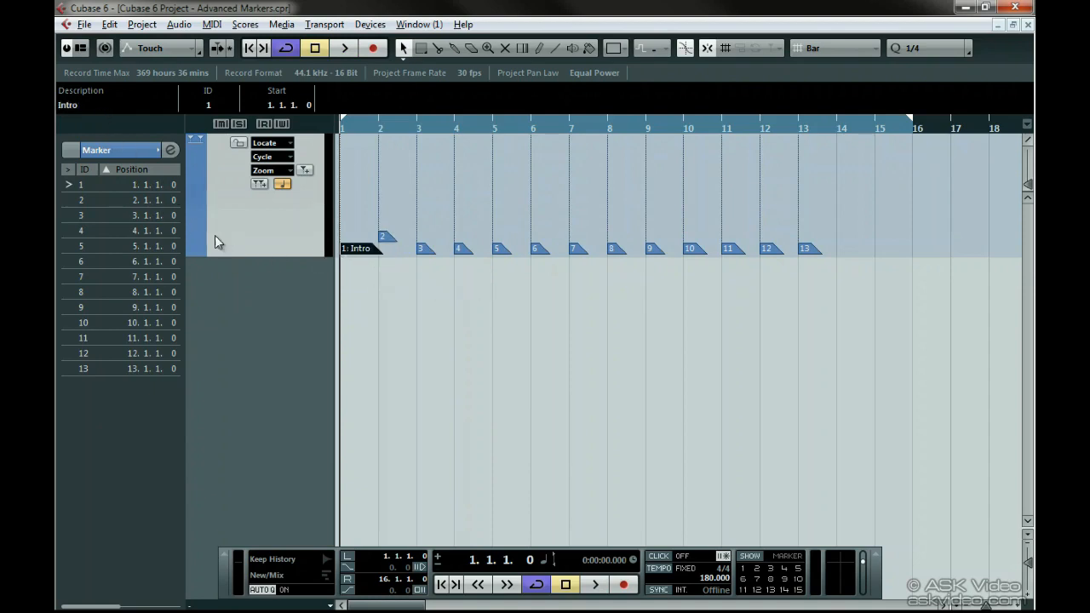
{"action": "left_click", "coordinate": [389, 240]}
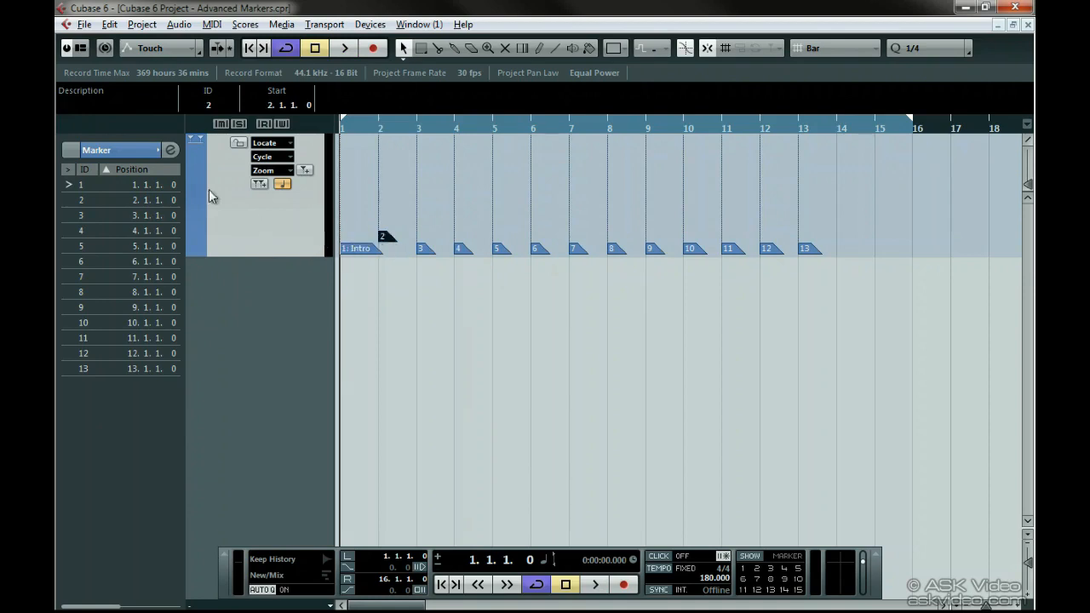
{"action": "left_click", "coordinate": [125, 106]}
{"action": "type", "text": "Verse 1"}
{"action": "key", "text": "Return"}
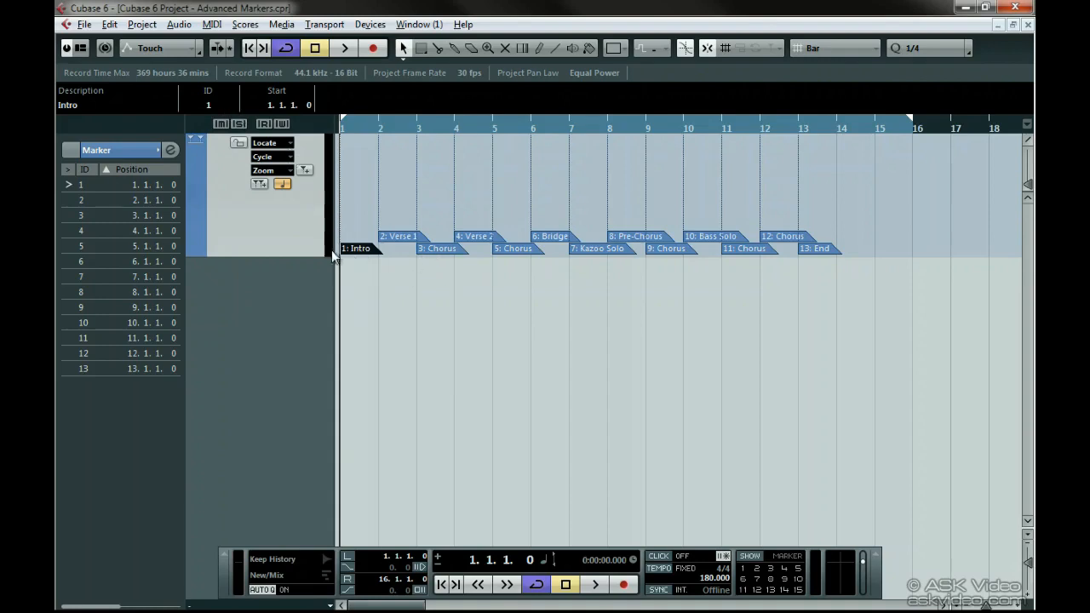
Try ID 3 for the Intro marker and undo the ID change.
{"action": "left_click", "coordinate": [214, 104]}
{"action": "type", "text": "3"}
{"action": "key", "text": "Return"}
{"action": "left_click", "coordinate": [110, 24]}
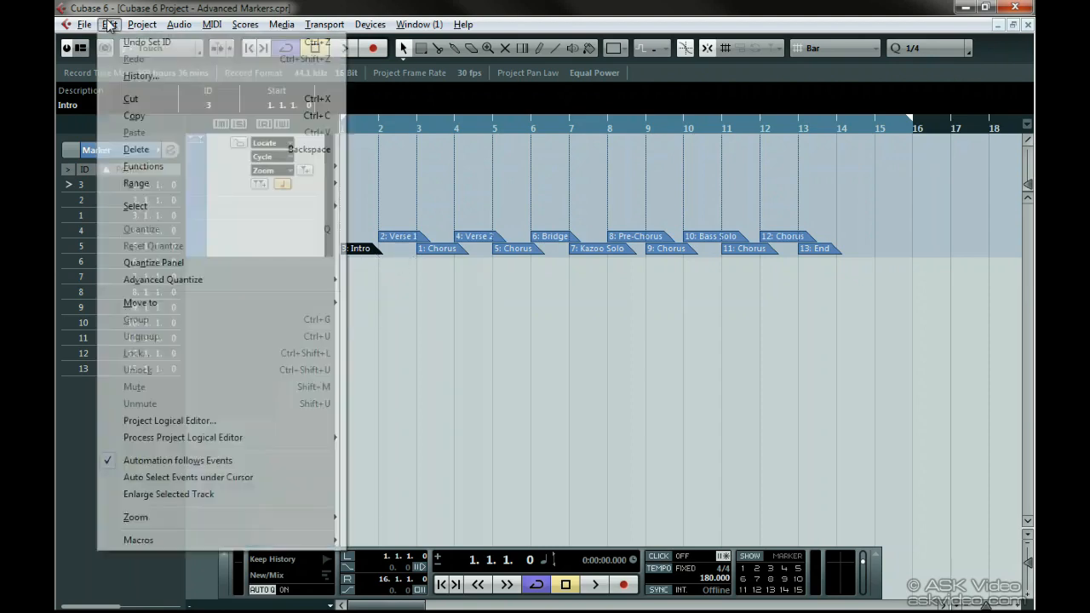
{"action": "left_click", "coordinate": [146, 41]}
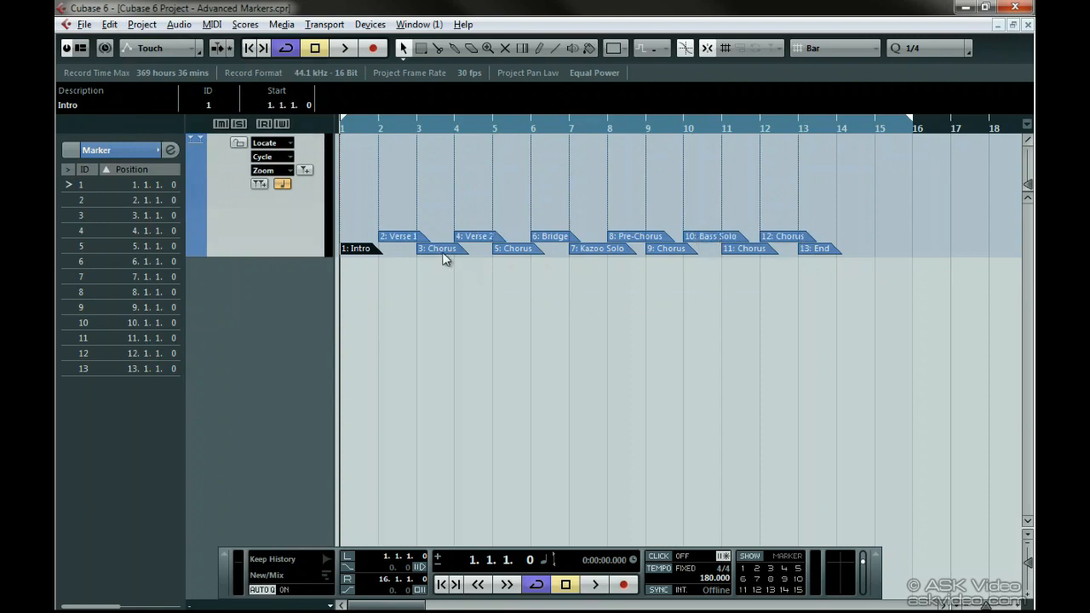
Step the project cursor forward one marker at a time from Intro to the Chorus marker at bar 9.
{"action": "key", "text": "shift+n"}
{"action": "key", "text": "shift+n"}
{"action": "key", "text": "shift+n"}
{"action": "key", "text": "shift+n"}
{"action": "key", "text": "shift+n"}
{"action": "key", "text": "shift+n"}
{"action": "key", "text": "shift+n"}
{"action": "key", "text": "shift+n"}
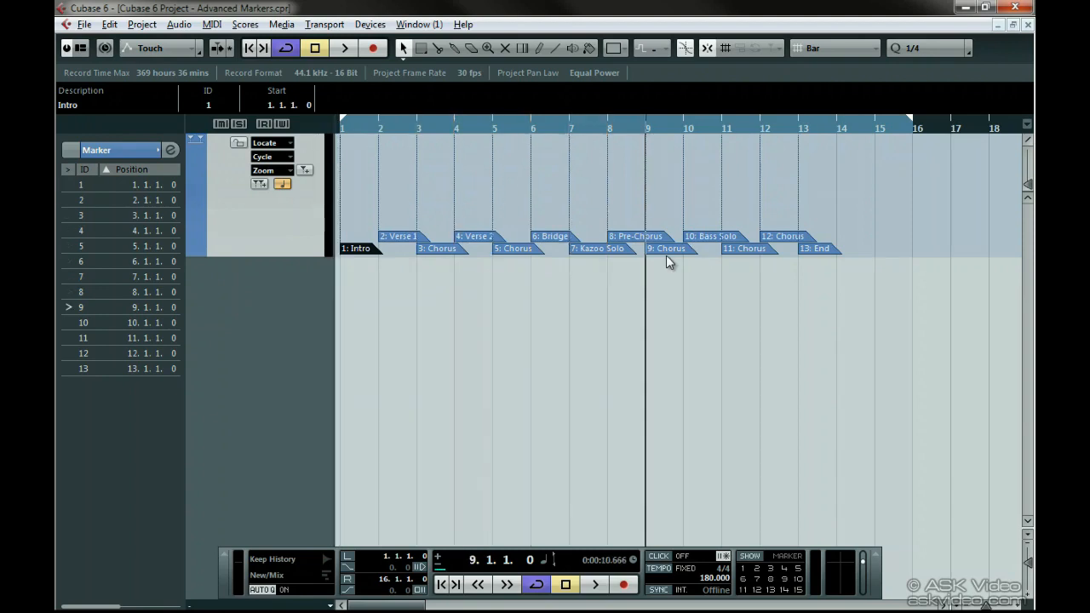
Jump the project cursor repeatedly between the left and right locators, ending at the left one.
{"action": "key", "text": "KP_1"}
{"action": "key", "text": "KP_2"}
{"action": "key", "text": "KP_1"}
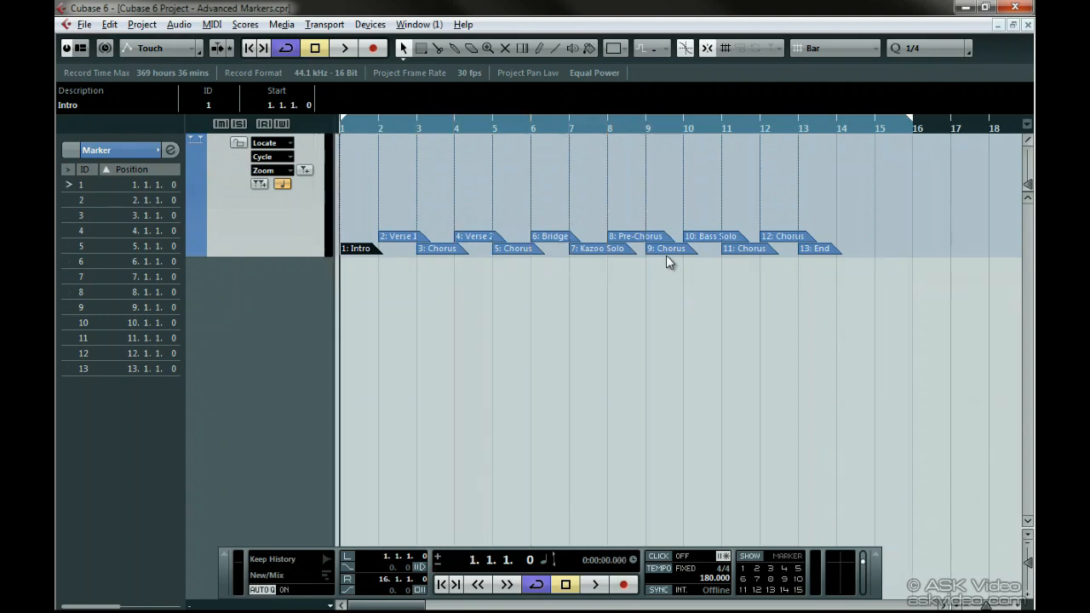
{"action": "key", "text": "KP_2"}
{"action": "key", "text": "KP_1"}
{"action": "key", "text": "KP_2"}
{"action": "key", "text": "KP_1"}
{"action": "key", "text": "KP_2"}
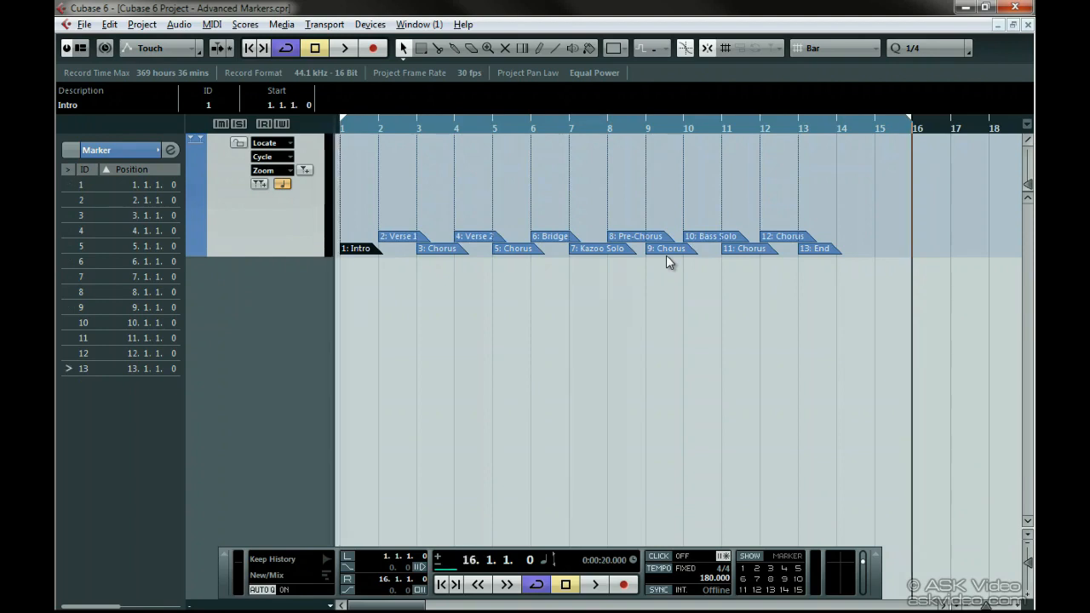
{"action": "key", "text": "KP_1"}
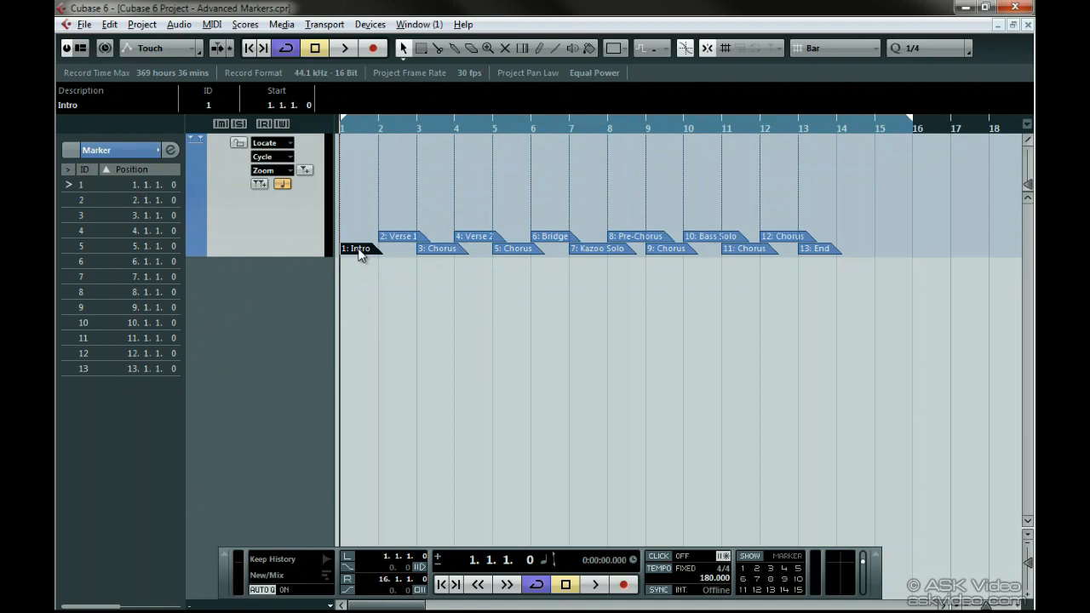
Set the Intro marker's ID to 3 and the Verse 1 marker's ID to 4, and select the Chorus marker at bar 3.
{"action": "left_click", "coordinate": [206, 106]}
{"action": "type", "text": "3"}
{"action": "key", "text": "Return"}
{"action": "left_click", "coordinate": [390, 234]}
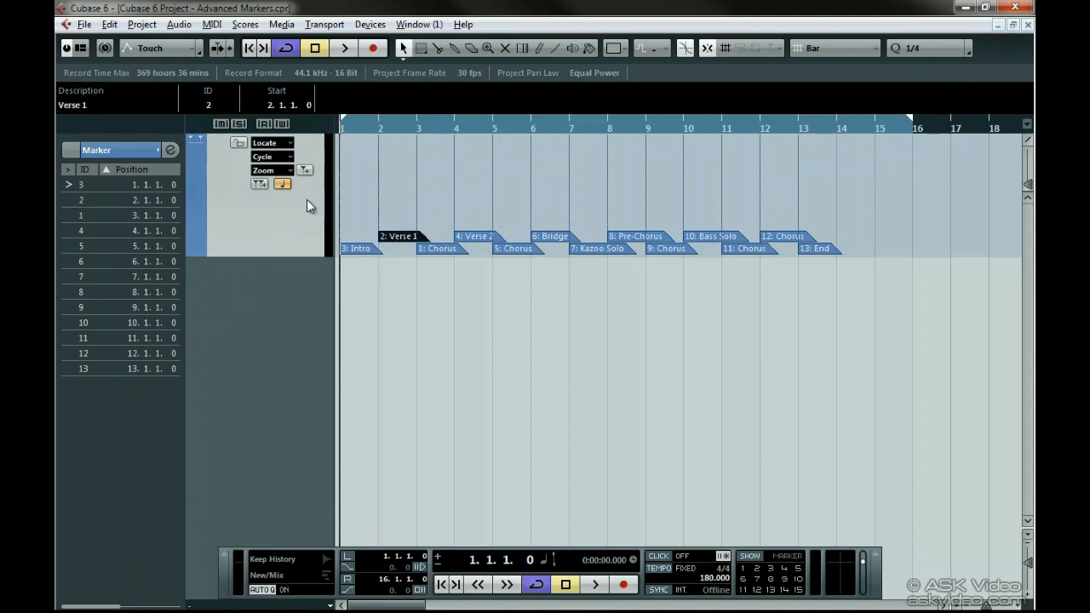
{"action": "type", "text": "4"}
{"action": "key", "text": "Return"}
{"action": "left_click", "coordinate": [433, 248]}
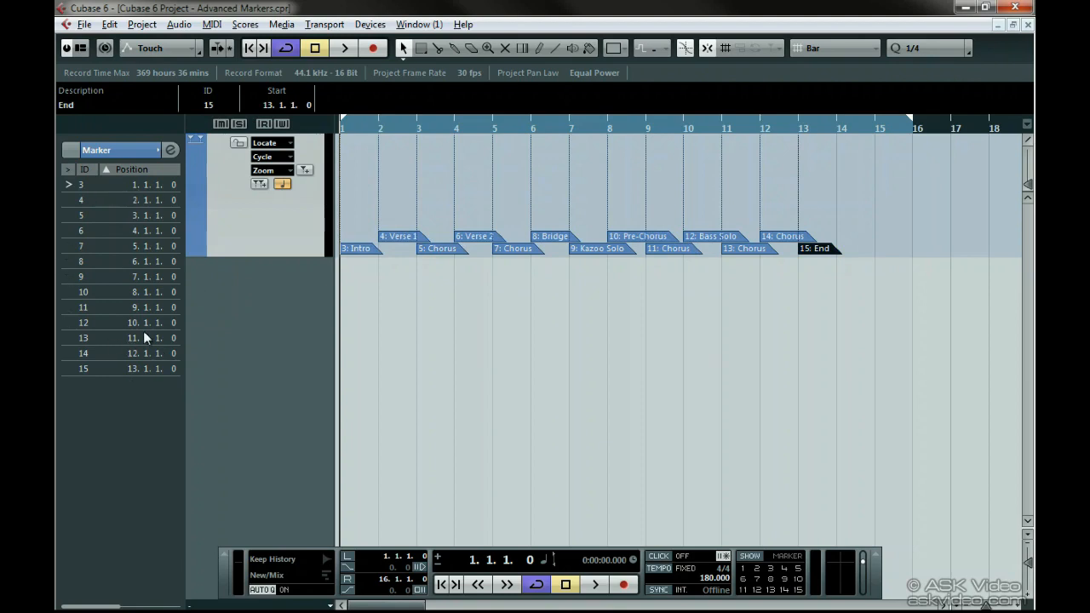
Locate the project cursor to each marker from ID 4 to ID 10 in turn using the marker list.
{"action": "left_click", "coordinate": [68, 200]}
{"action": "left_click", "coordinate": [68, 216]}
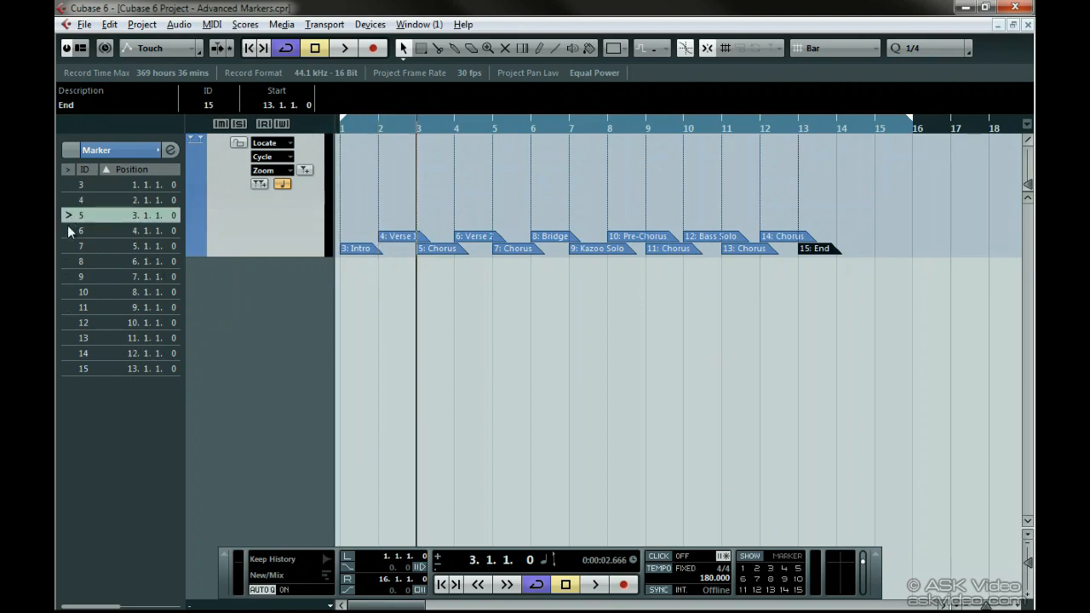
{"action": "left_click", "coordinate": [67, 230]}
{"action": "left_click", "coordinate": [66, 246]}
{"action": "left_click", "coordinate": [66, 262]}
{"action": "left_click", "coordinate": [65, 276]}
{"action": "left_click", "coordinate": [66, 291]}
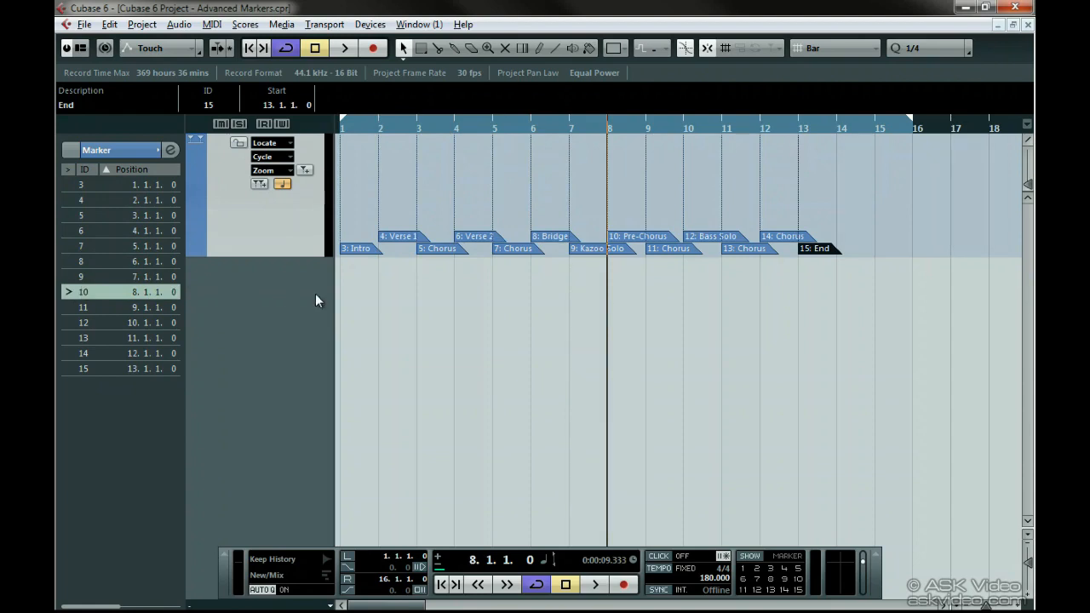
Jump to markers 9, 8, 7, 6 and back to 8 from the transport controls, and open the Marker window.
{"action": "left_click", "coordinate": [782, 580]}
{"action": "left_click", "coordinate": [770, 579]}
{"action": "left_click", "coordinate": [757, 579]}
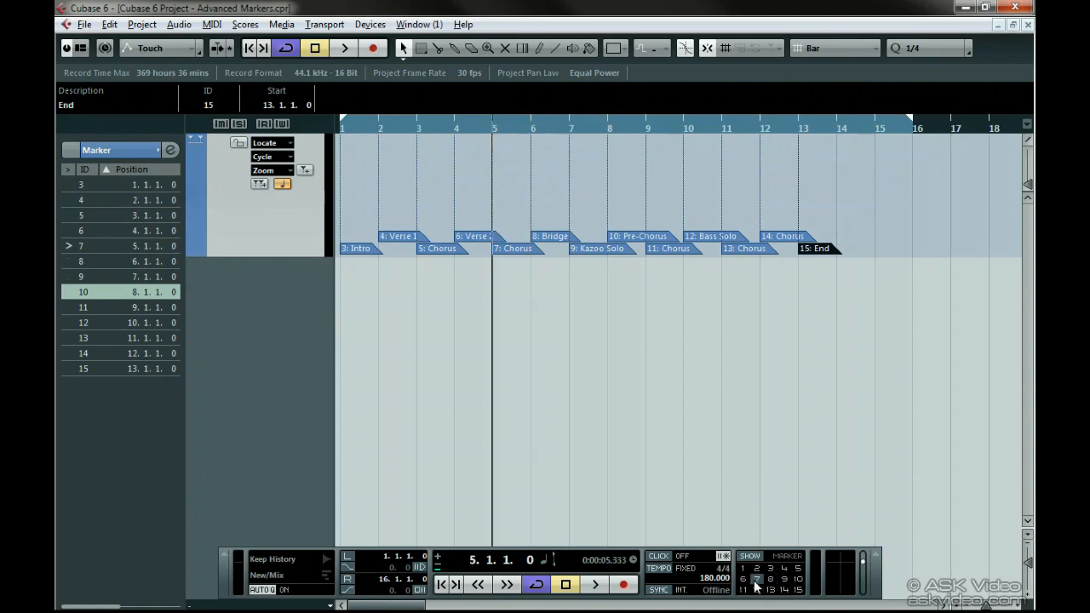
{"action": "left_click", "coordinate": [742, 579]}
{"action": "left_click", "coordinate": [770, 579]}
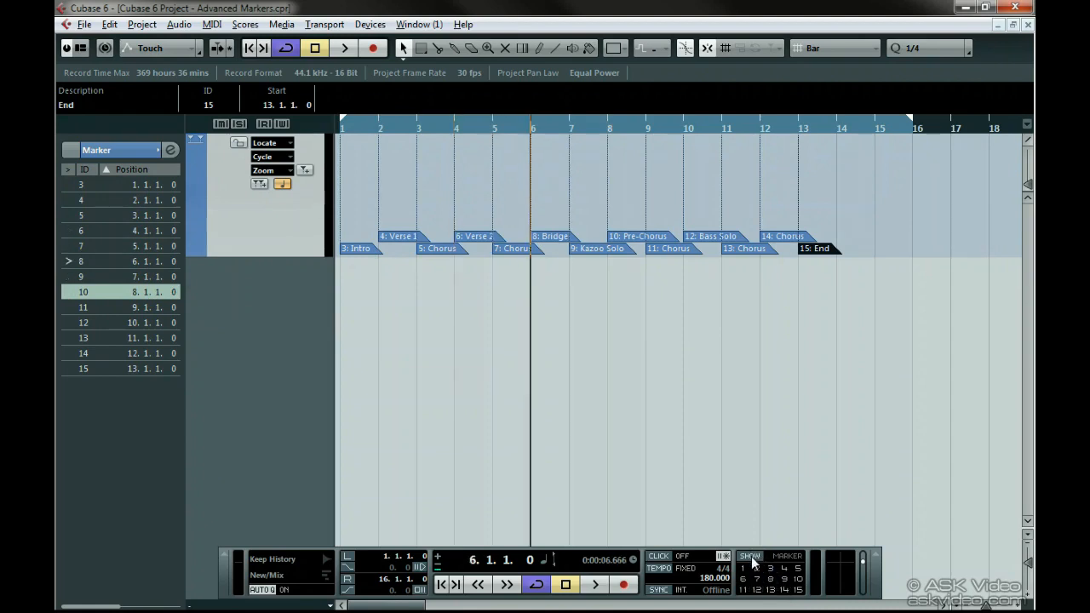
{"action": "left_click", "coordinate": [751, 556]}
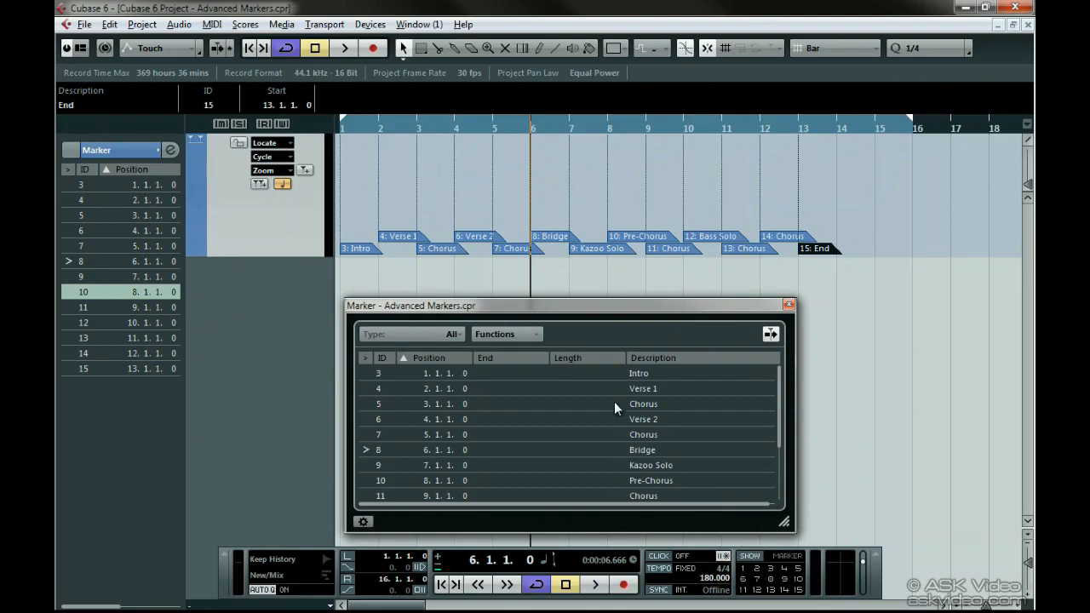
Insert a position marker named Super Bridge at the project cursor in bar 6, and remove it again.
{"action": "left_click", "coordinate": [527, 336]}
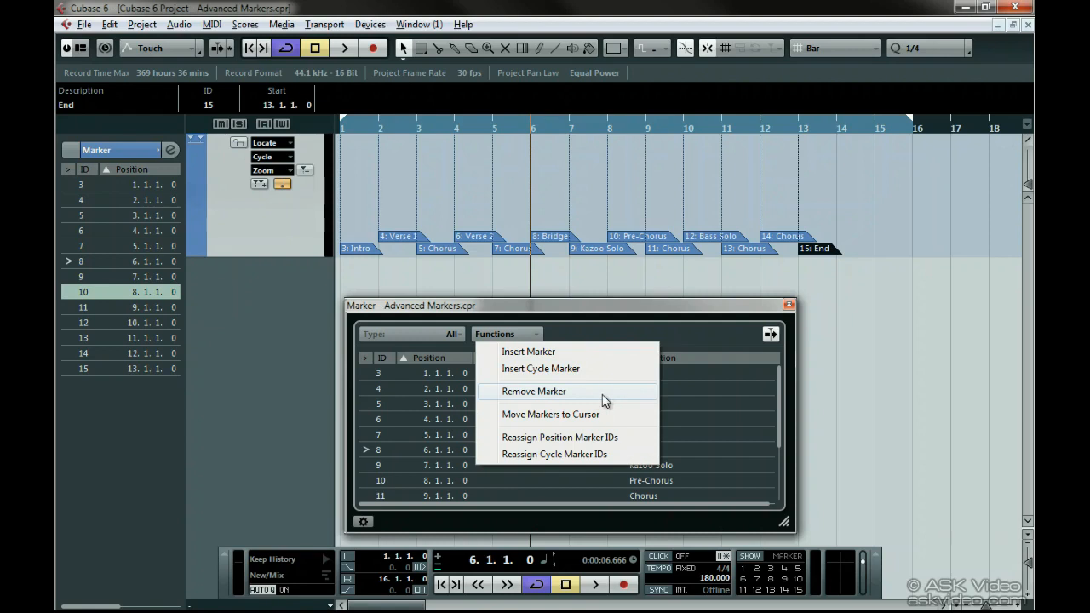
{"action": "left_click", "coordinate": [558, 352]}
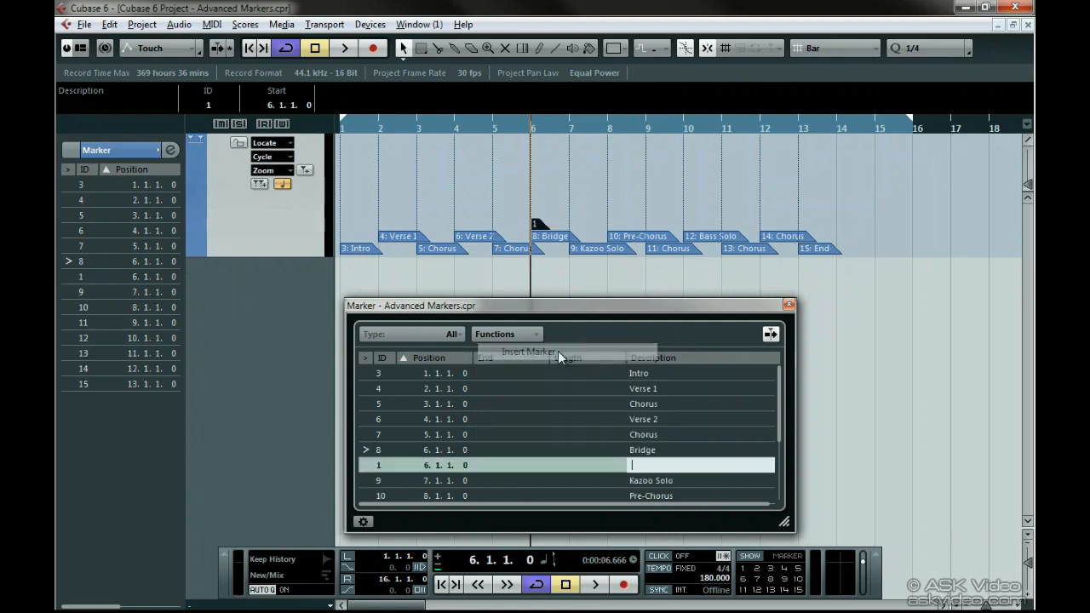
{"action": "type", "text": "Super Br"}
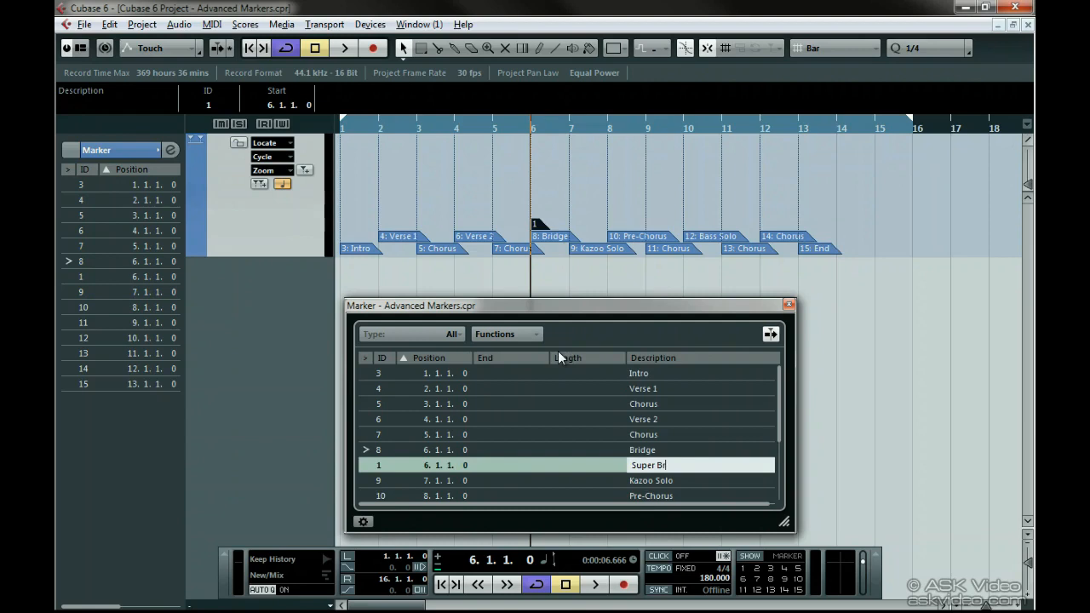
{"action": "type", "text": "idge"}
{"action": "key", "text": "Return"}
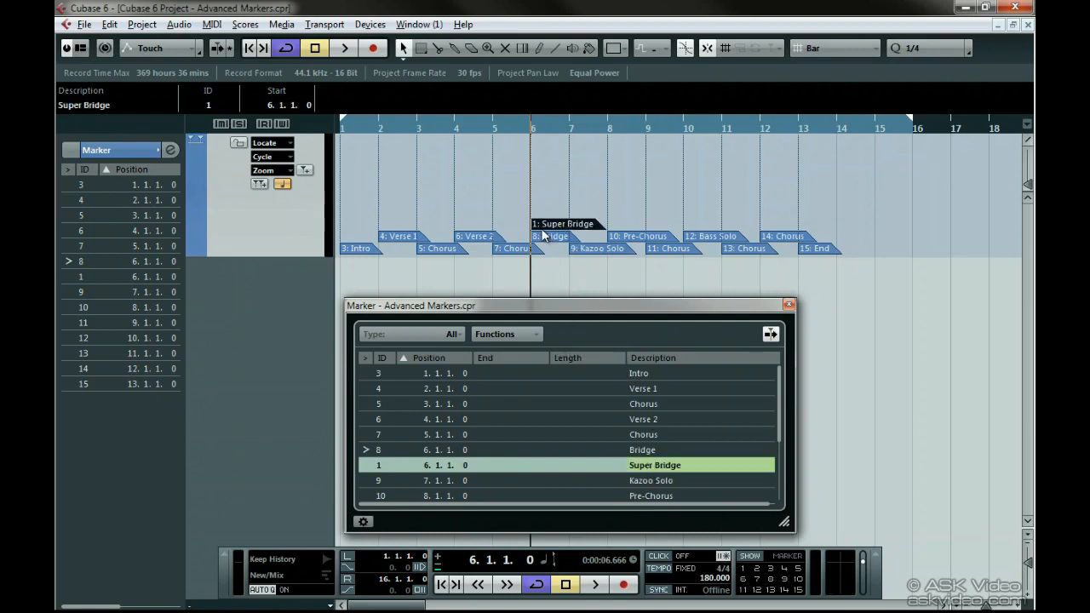
{"action": "left_click", "coordinate": [506, 334]}
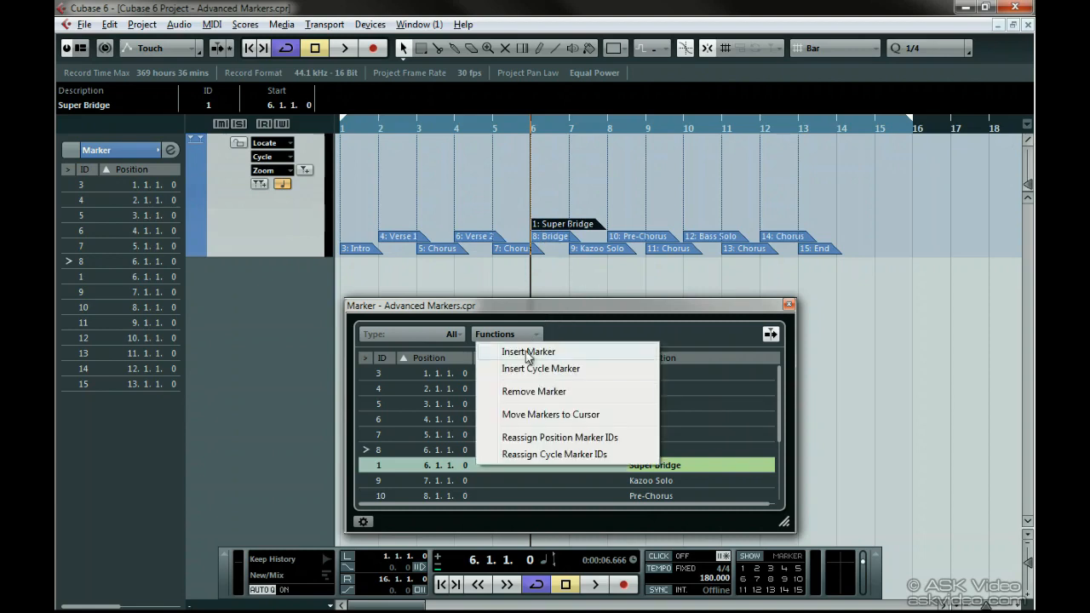
{"action": "left_click", "coordinate": [568, 389]}
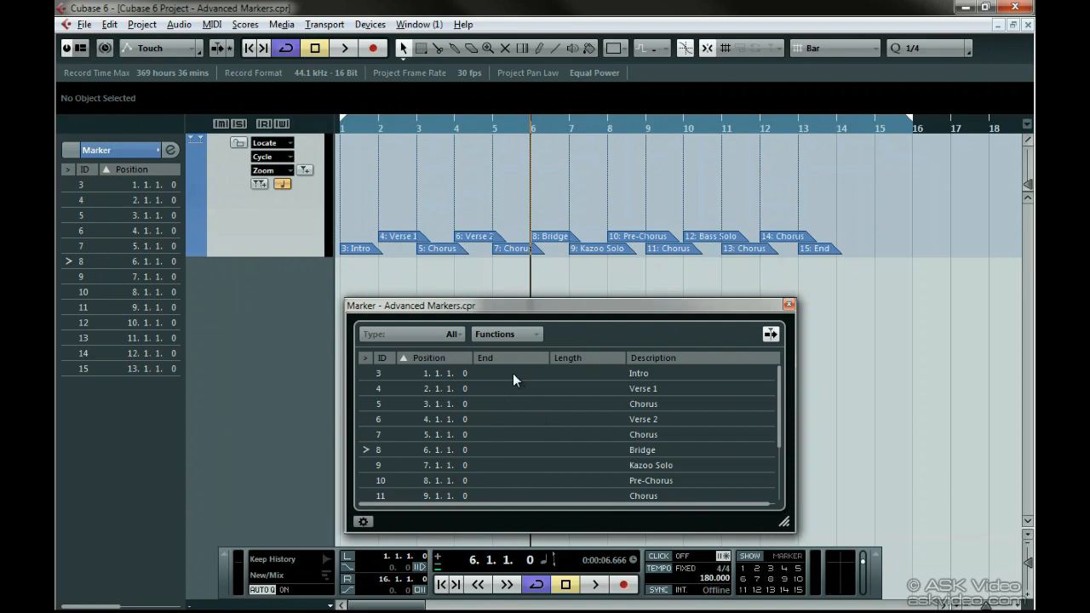
Try moving the Bass Solo marker to the project cursor placed at bar 14, and undo the move.
{"action": "left_click", "coordinate": [533, 334]}
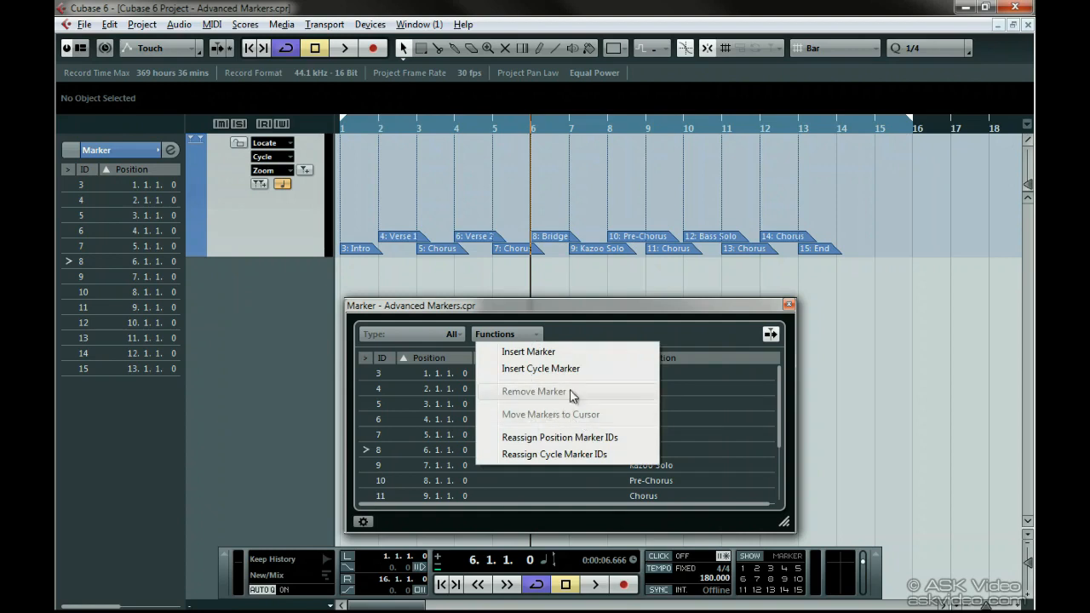
{"action": "left_click", "coordinate": [561, 324]}
{"action": "left_click", "coordinate": [849, 122]}
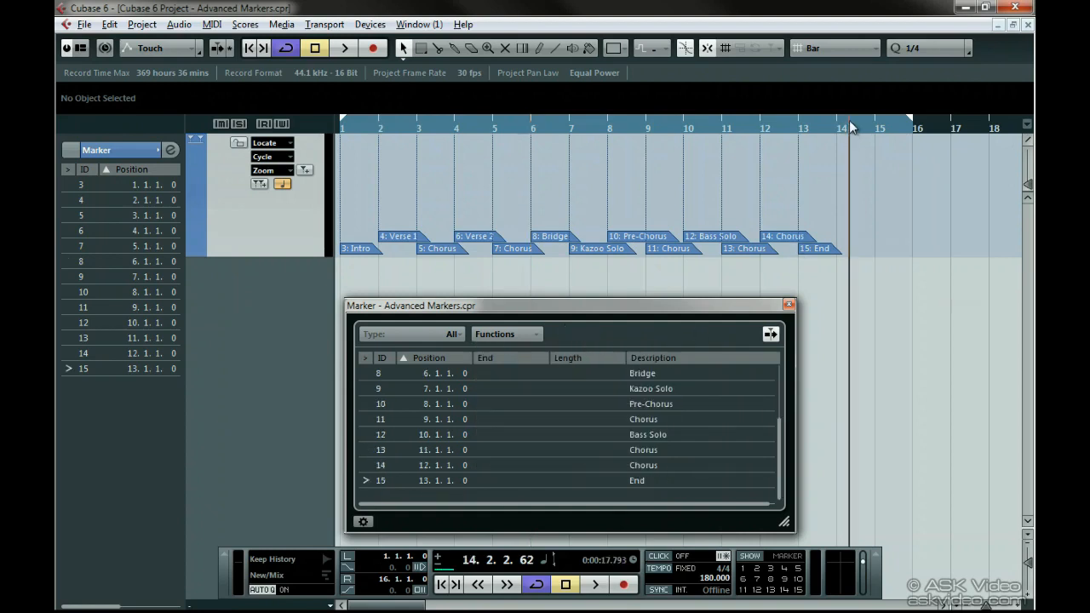
{"action": "left_click", "coordinate": [438, 436]}
{"action": "left_click", "coordinate": [502, 334]}
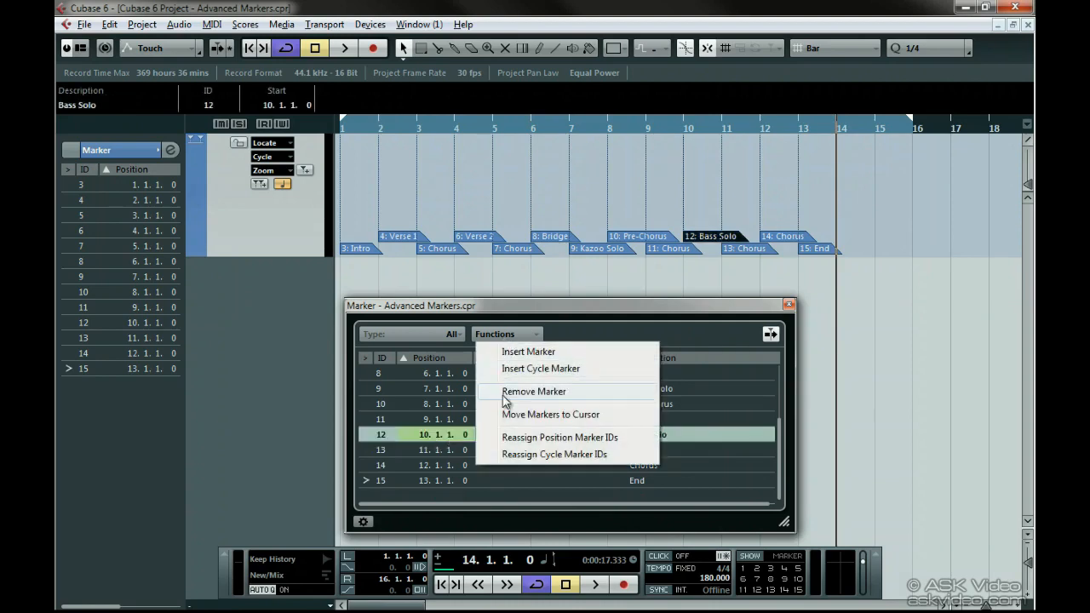
{"action": "left_click", "coordinate": [604, 415]}
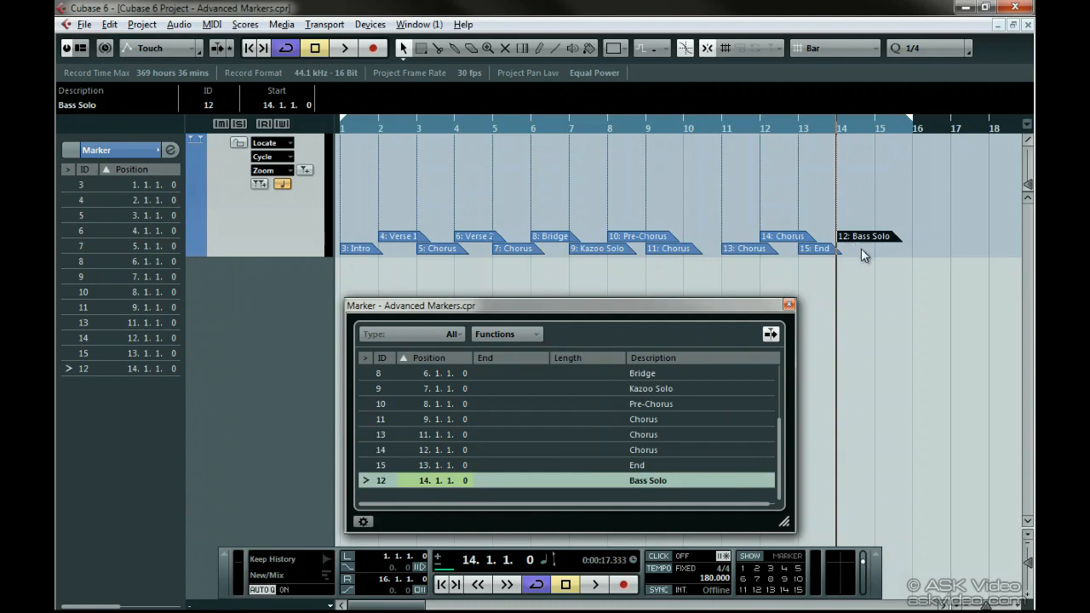
{"action": "key", "text": "ctrl+z"}
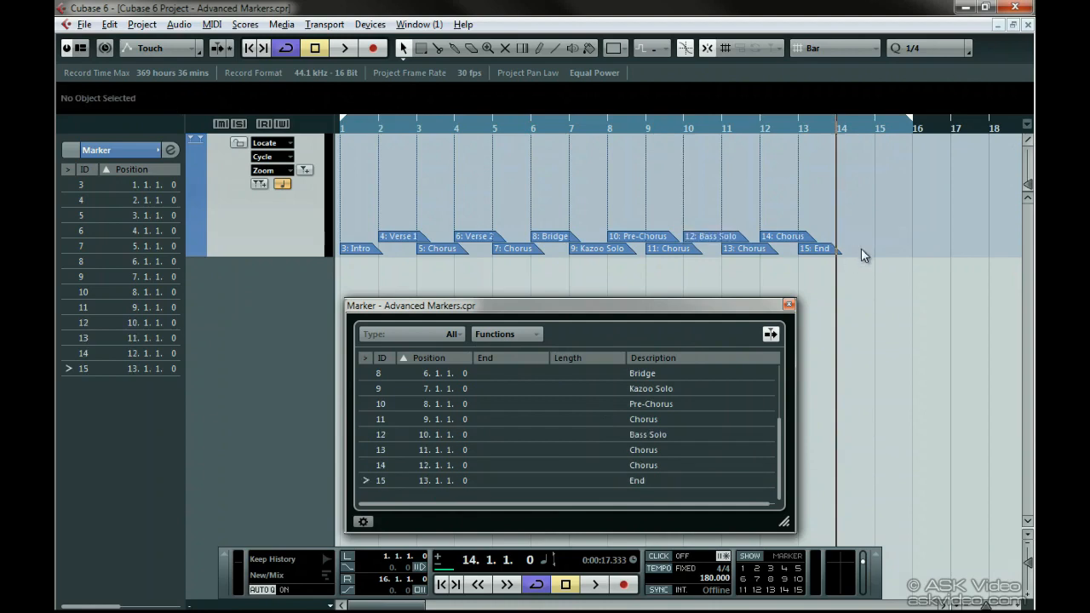
Close the Marker window, set the locators to bars 7 and 9, and add a cycle marker between them.
{"action": "left_click", "coordinate": [788, 305]}
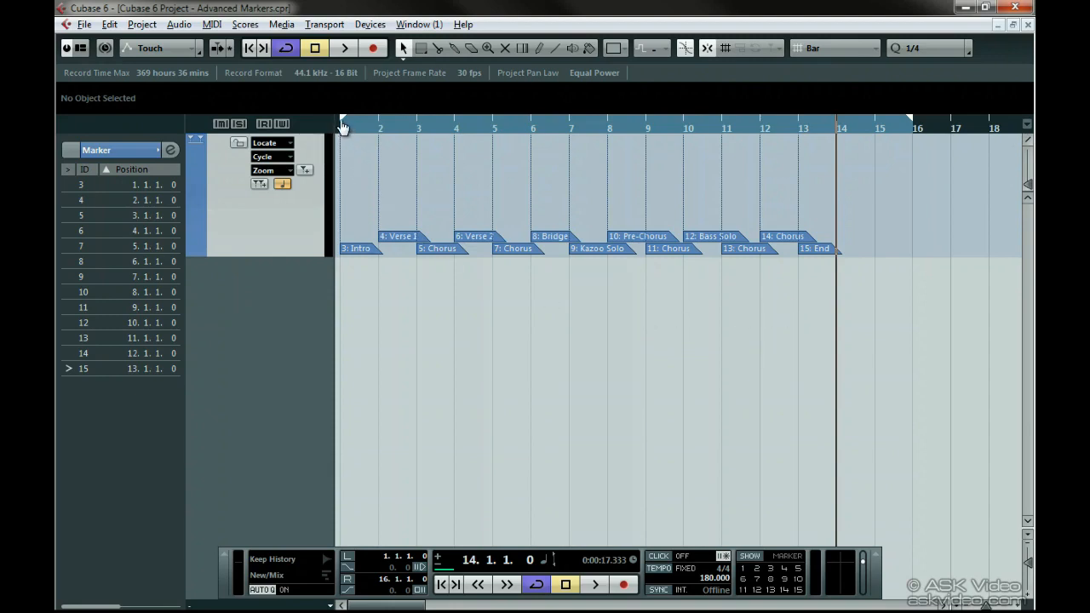
{"action": "left_click_drag", "start_coordinate": [343, 128], "coordinate": [559, 130]}
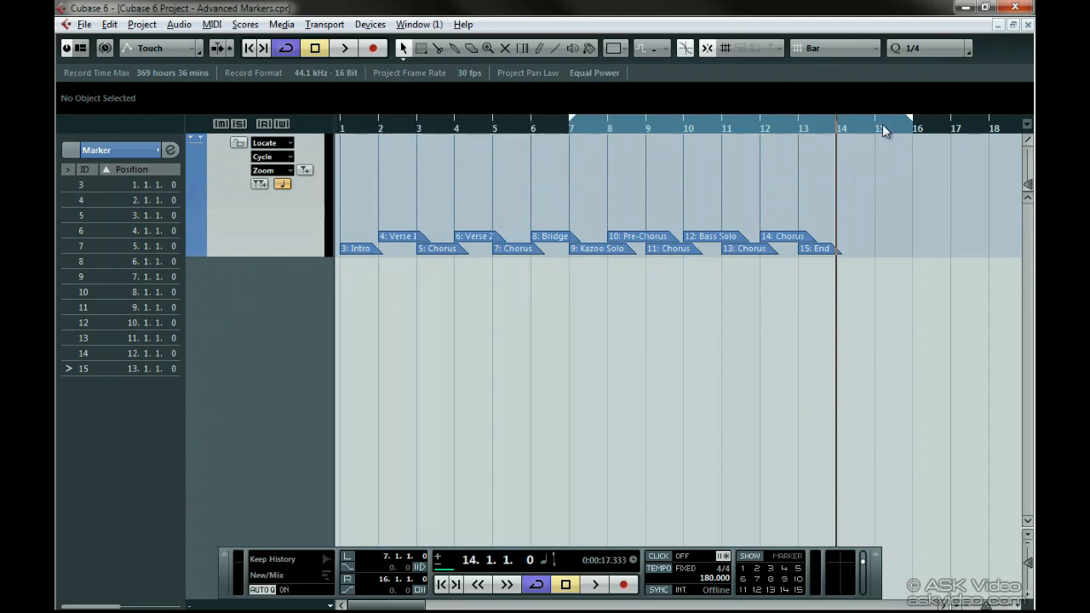
{"action": "left_click_drag", "start_coordinate": [910, 124], "coordinate": [647, 140]}
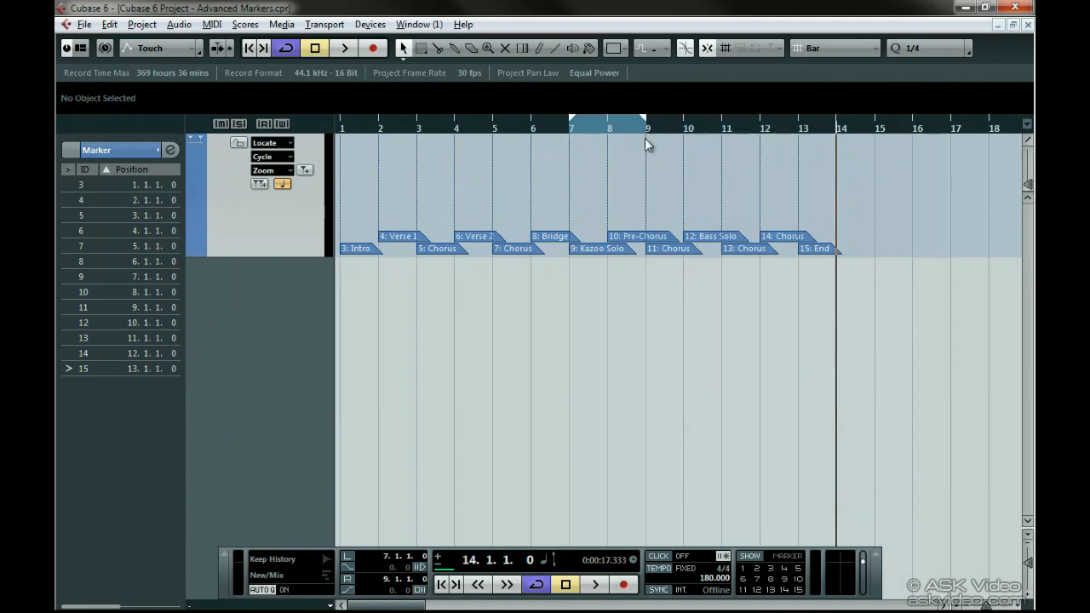
{"action": "left_click", "coordinate": [261, 184]}
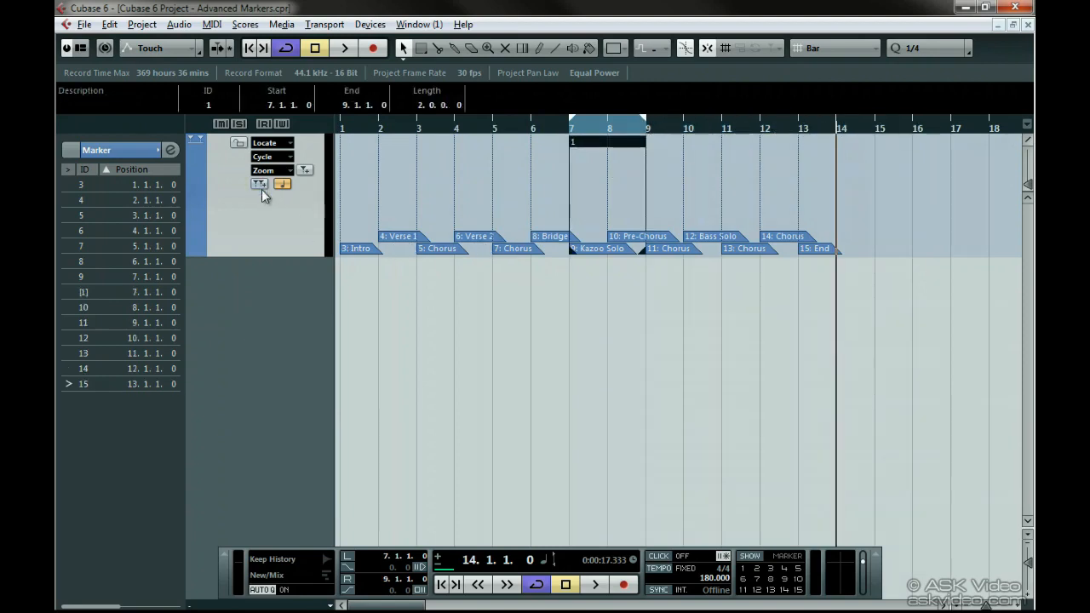
Shift the locator range to bars 3 to 5, add a second cycle marker there, and select cycle marker 1.
{"action": "left_click_drag", "start_coordinate": [596, 126], "coordinate": [435, 161]}
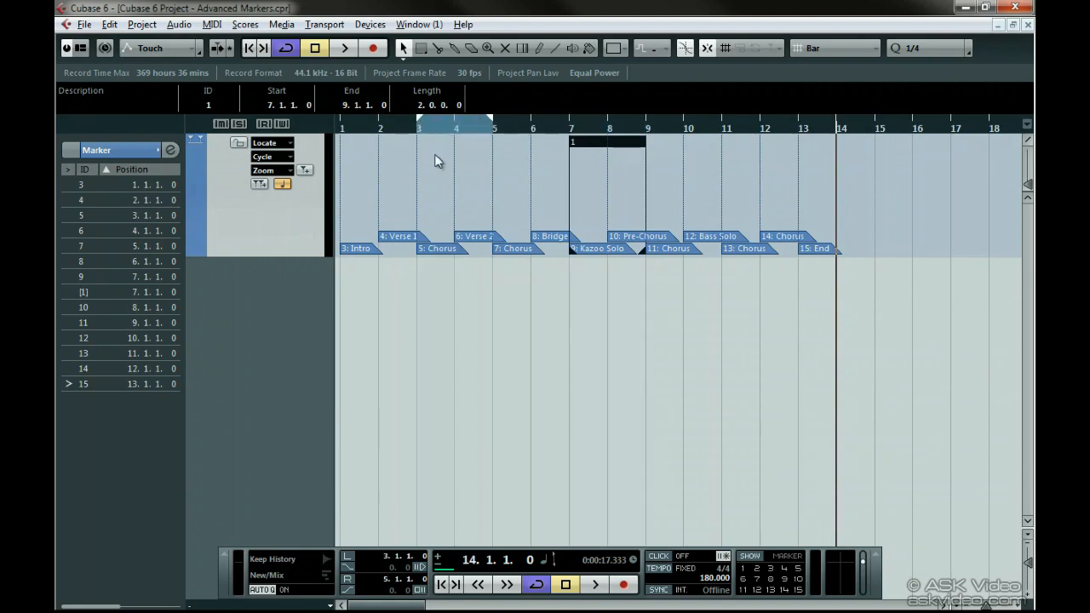
{"action": "left_click", "coordinate": [261, 185]}
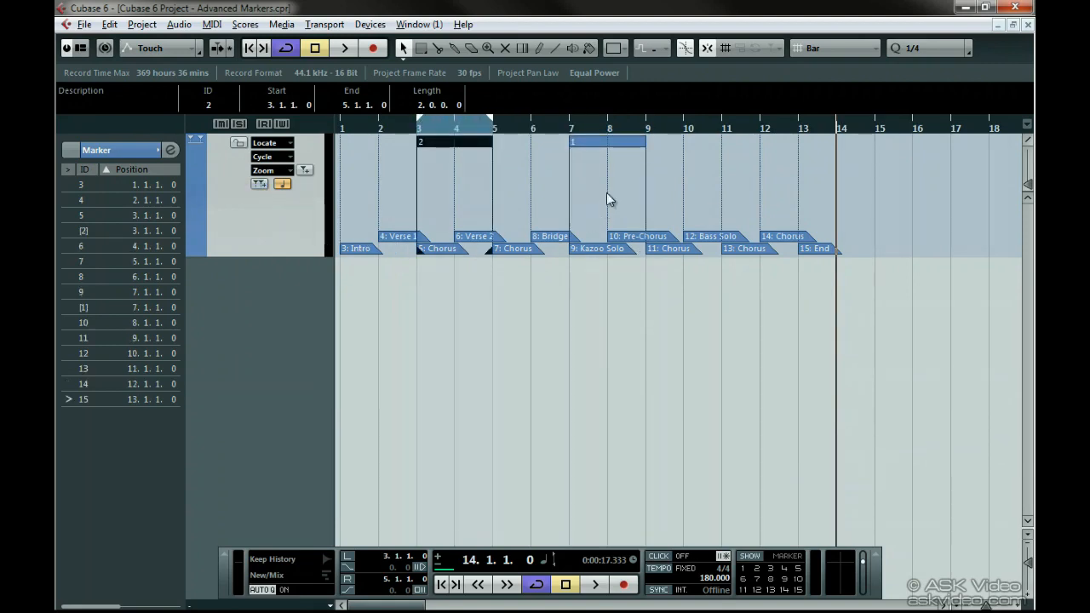
{"action": "left_click", "coordinate": [610, 142]}
{"action": "left_click", "coordinate": [475, 143]}
{"action": "left_click", "coordinate": [598, 144]}
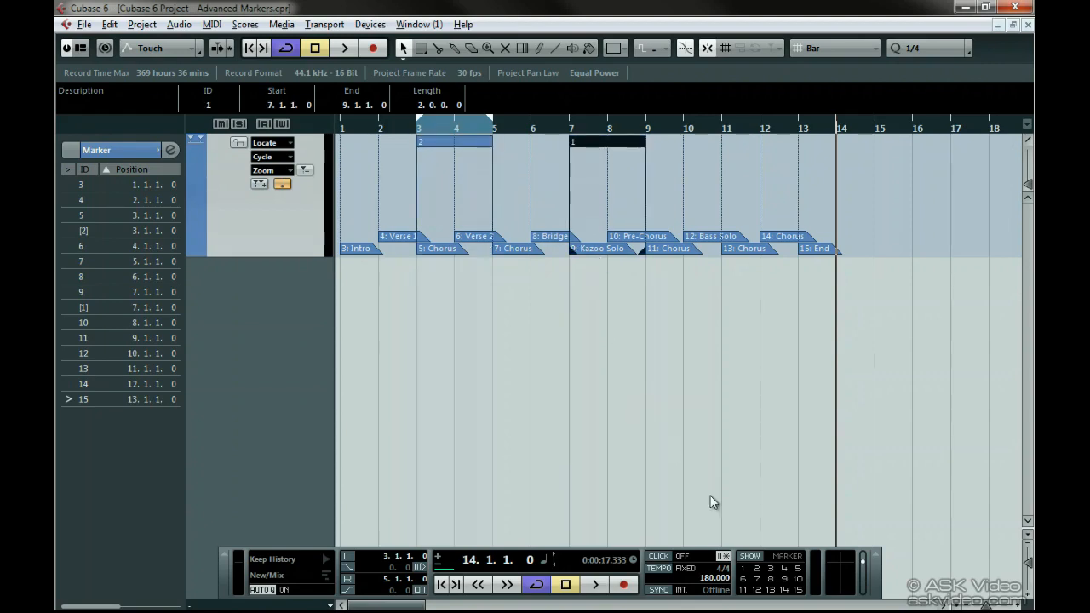
Open the Marker window, move it higher and enlarge it to show more of the marker list.
{"action": "left_click", "coordinate": [751, 556]}
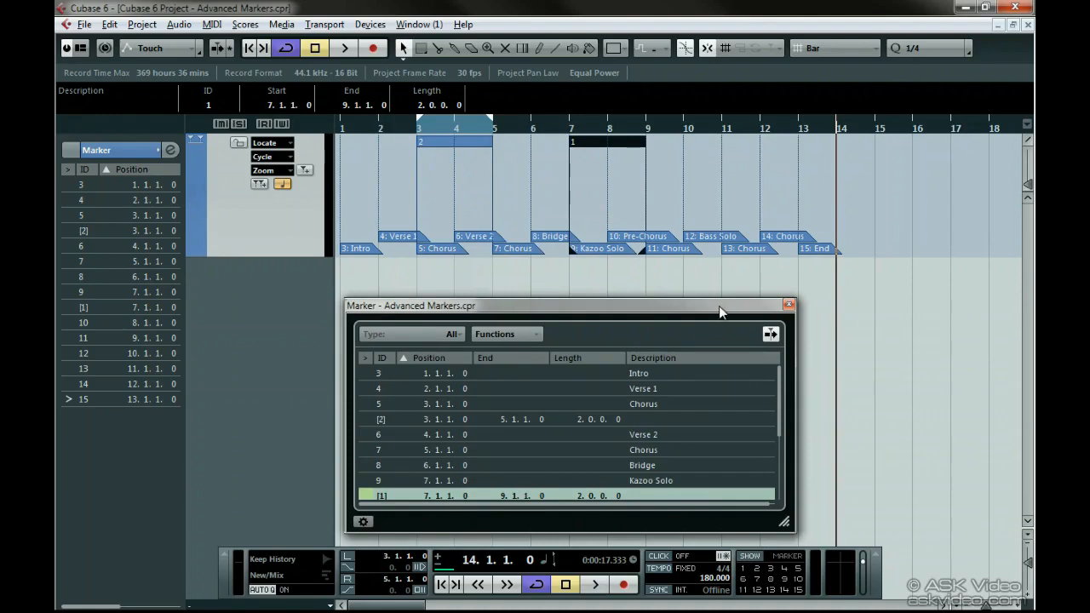
{"action": "left_click_drag", "start_coordinate": [719, 306], "coordinate": [718, 271]}
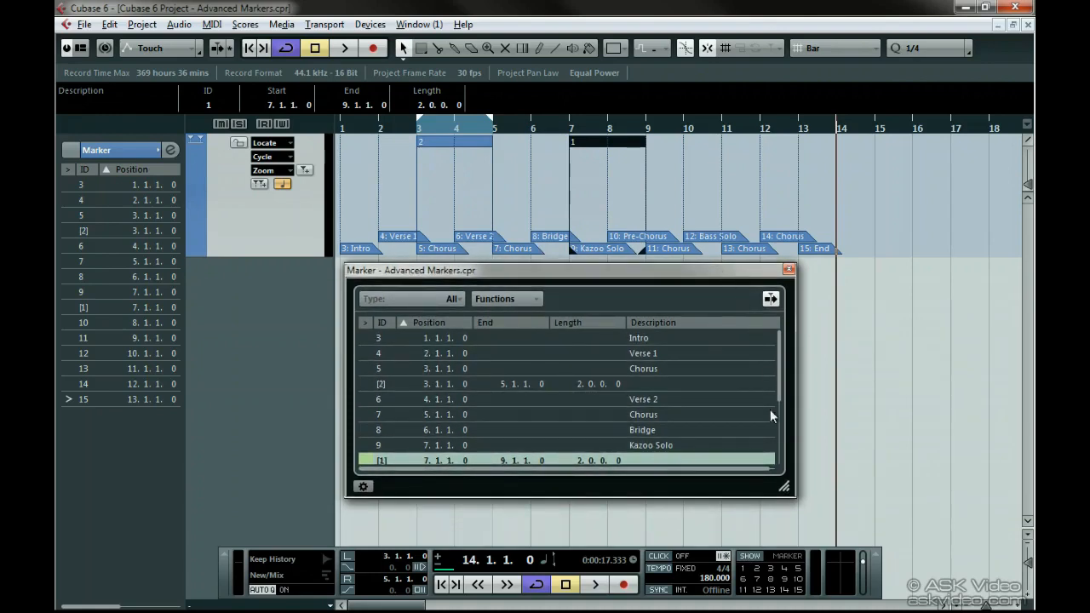
{"action": "left_click_drag", "start_coordinate": [784, 487], "coordinate": [799, 535]}
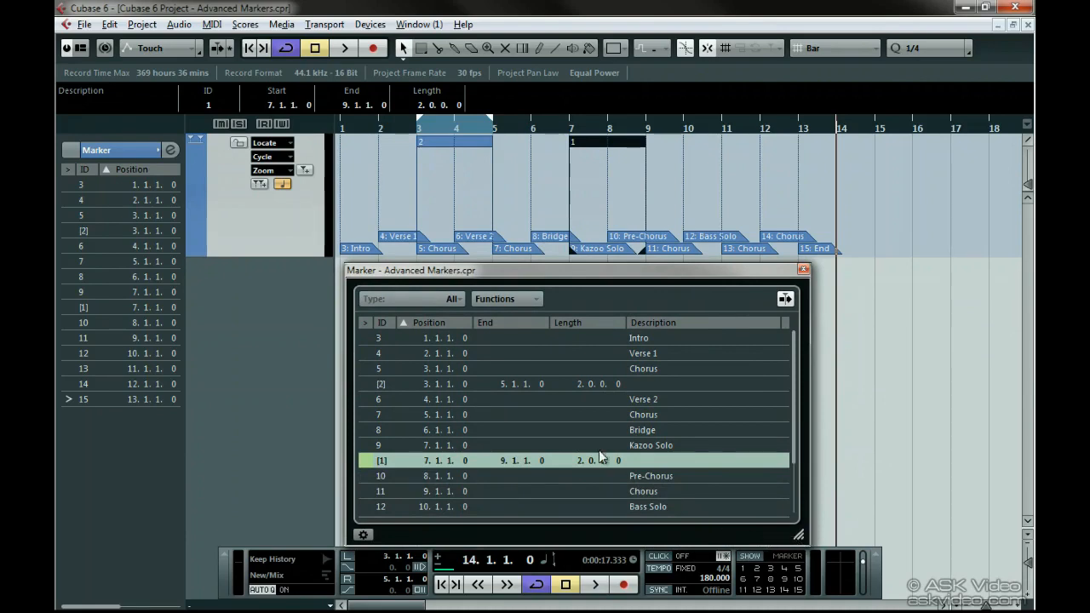
Filter the marker list by Markers, by Cycle Markers and back to All, and close the Marker window.
{"action": "left_click", "coordinate": [461, 303]}
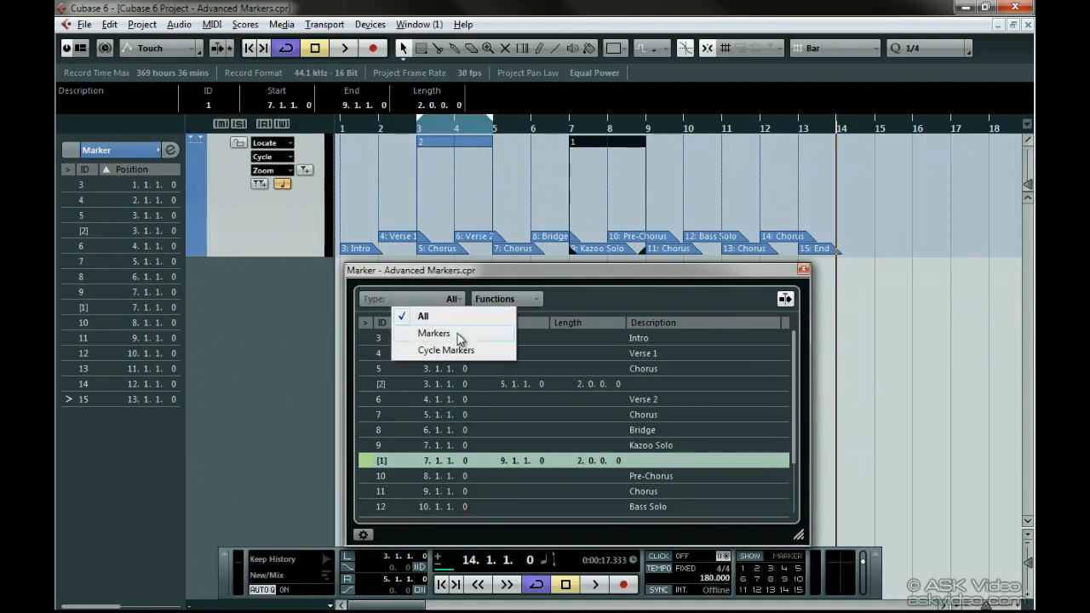
{"action": "left_click", "coordinate": [456, 333]}
{"action": "left_click", "coordinate": [458, 299]}
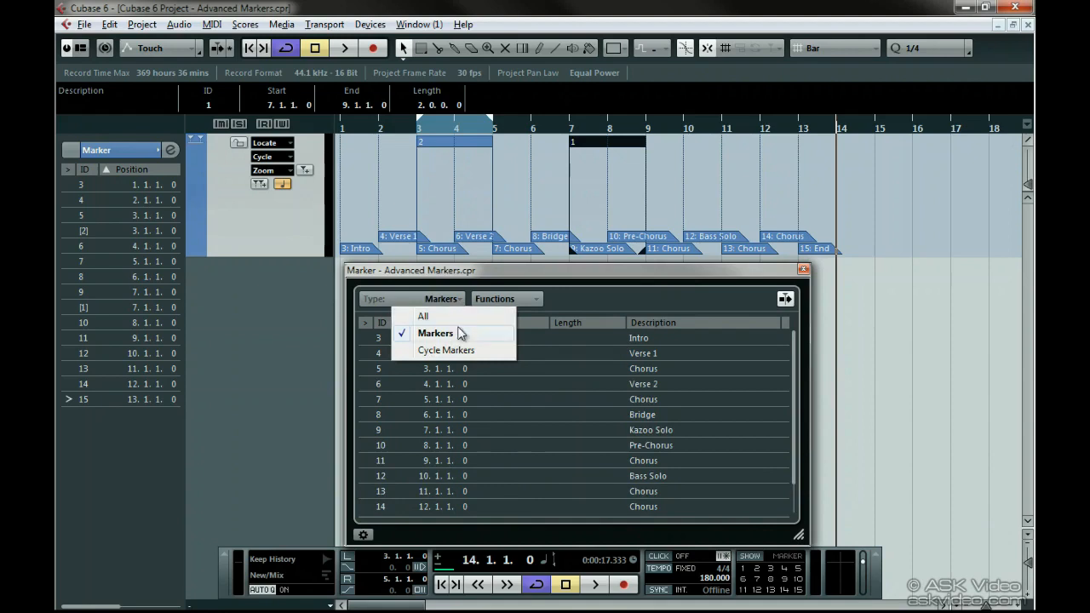
{"action": "left_click", "coordinate": [458, 351]}
{"action": "left_click", "coordinate": [457, 300]}
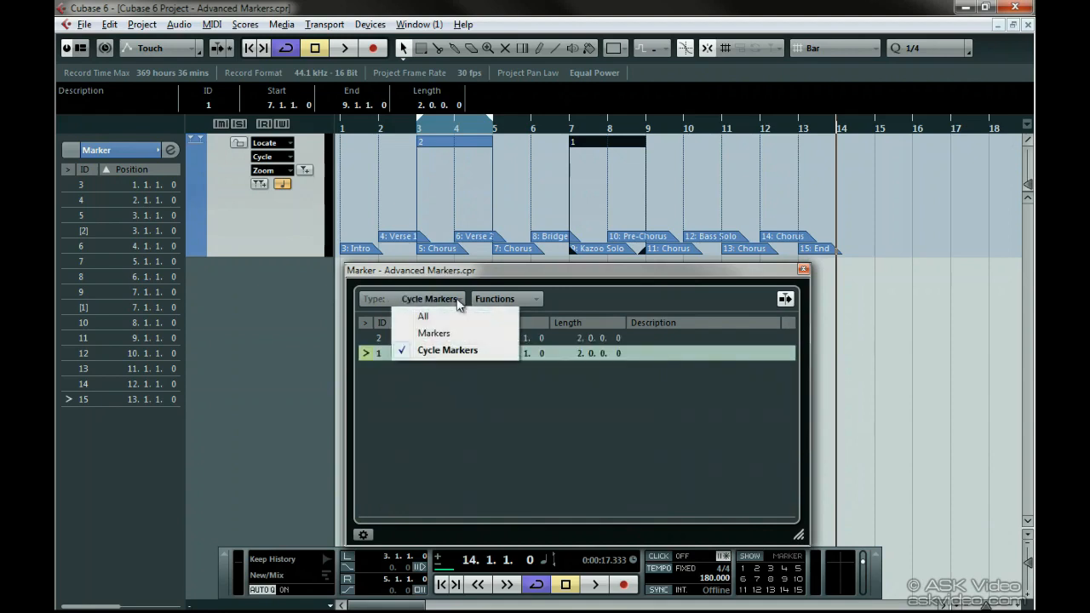
{"action": "left_click", "coordinate": [458, 317]}
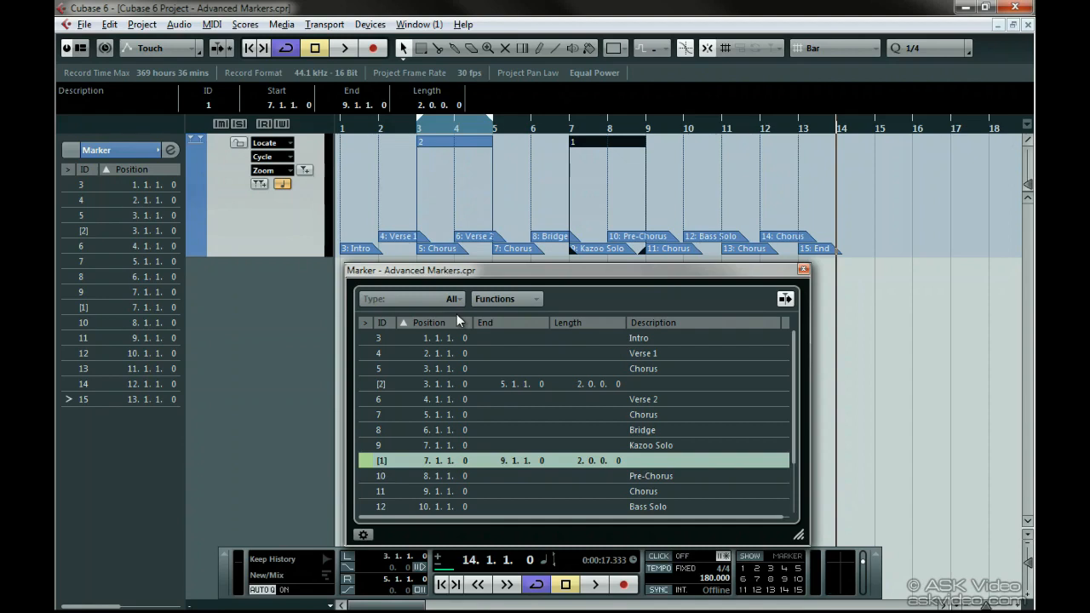
{"action": "left_click", "coordinate": [787, 300]}
{"action": "left_click", "coordinate": [802, 269]}
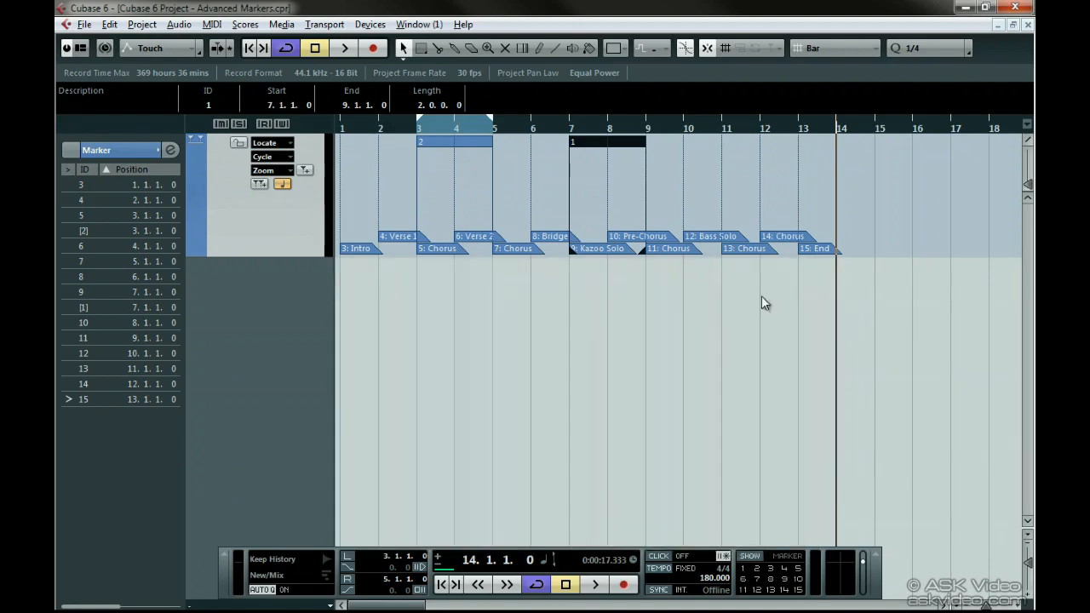
Locate the project cursor to Verse 1 and to Verse 2 using the marker track's Locate function.
{"action": "left_click", "coordinate": [288, 143]}
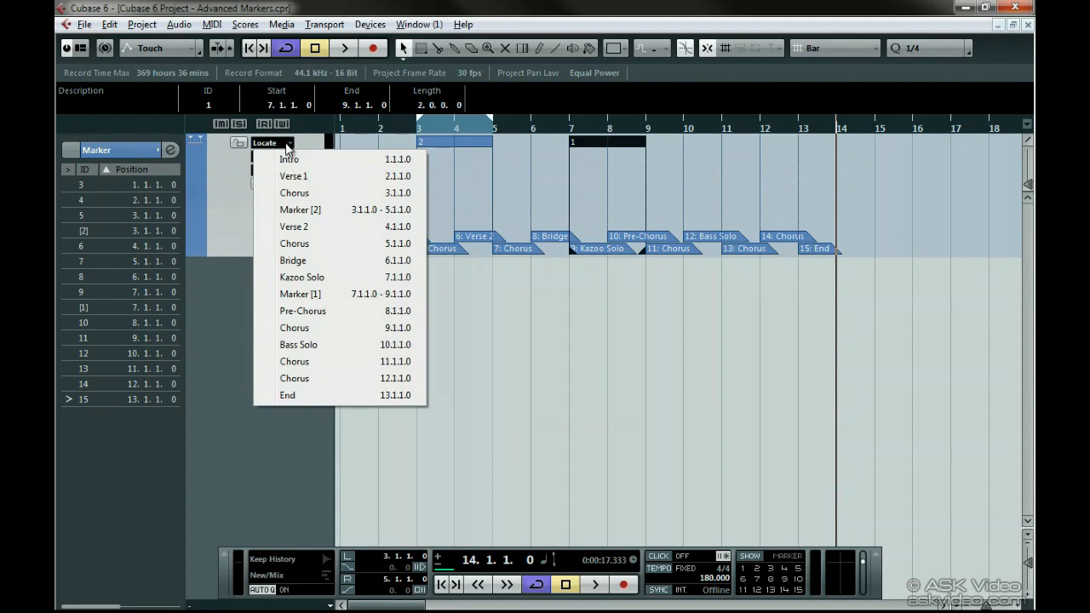
{"action": "left_click", "coordinate": [295, 175]}
{"action": "left_click", "coordinate": [288, 143]}
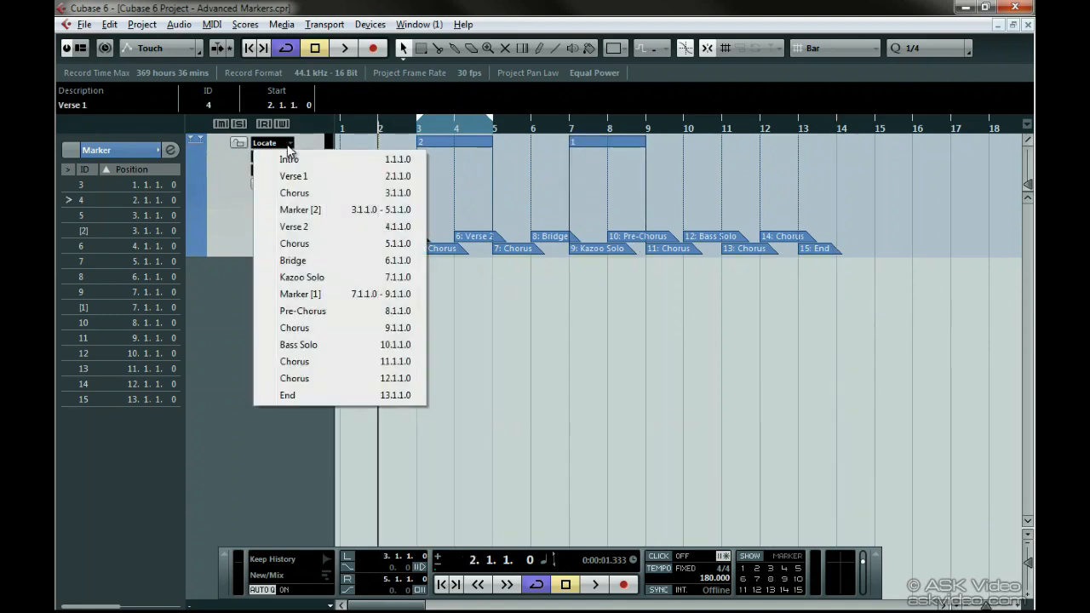
{"action": "left_click", "coordinate": [295, 225]}
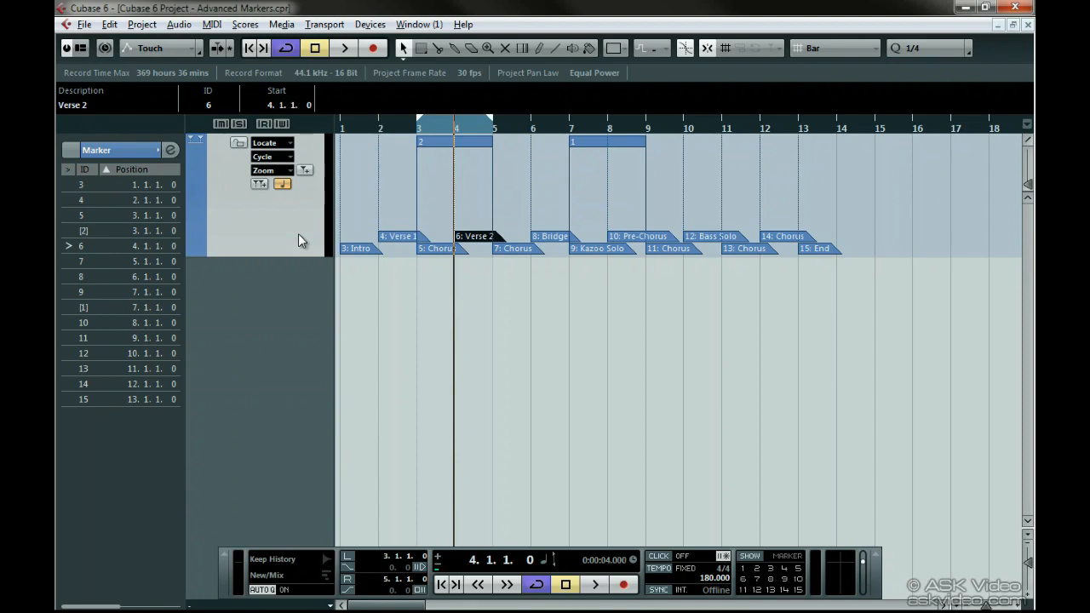
Set the locators to cycle marker 2 and then to cycle marker 1 using the marker track's Cycle function.
{"action": "left_click", "coordinate": [279, 161]}
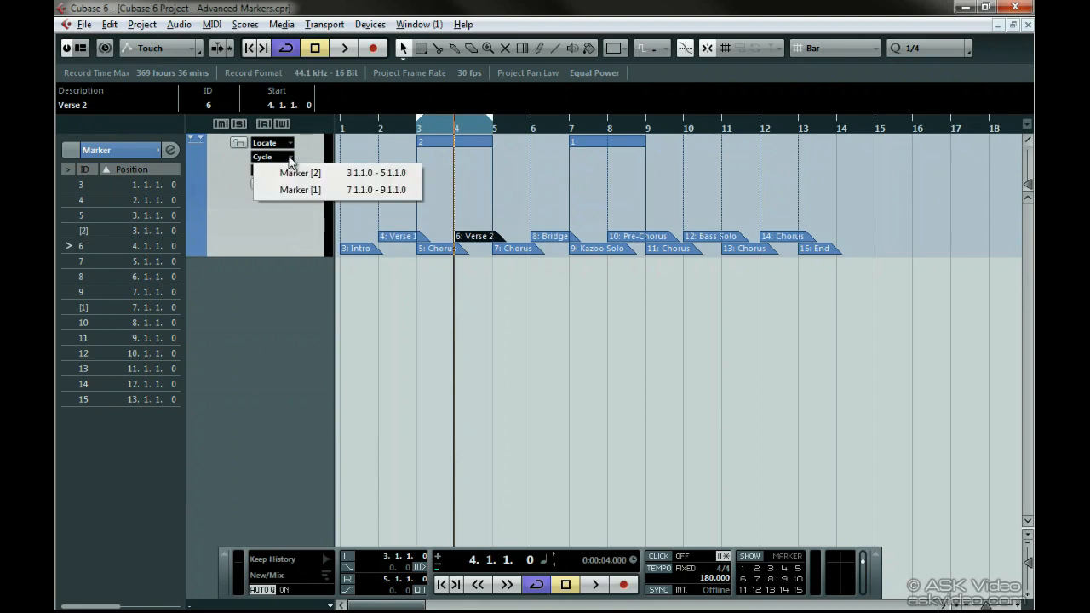
{"action": "left_click", "coordinate": [292, 171]}
{"action": "left_click", "coordinate": [287, 158]}
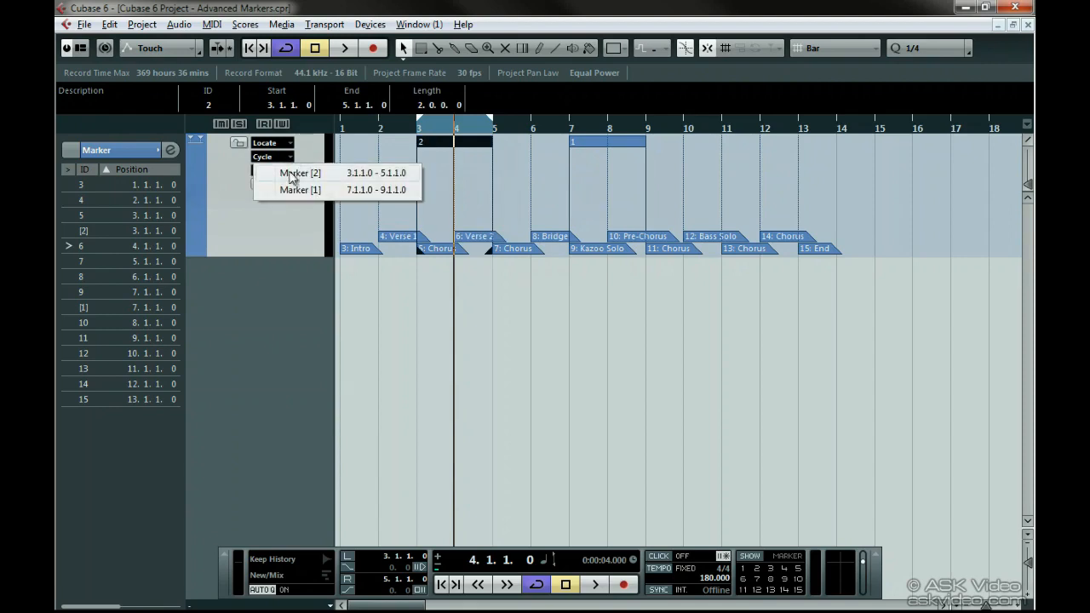
{"action": "left_click", "coordinate": [290, 187]}
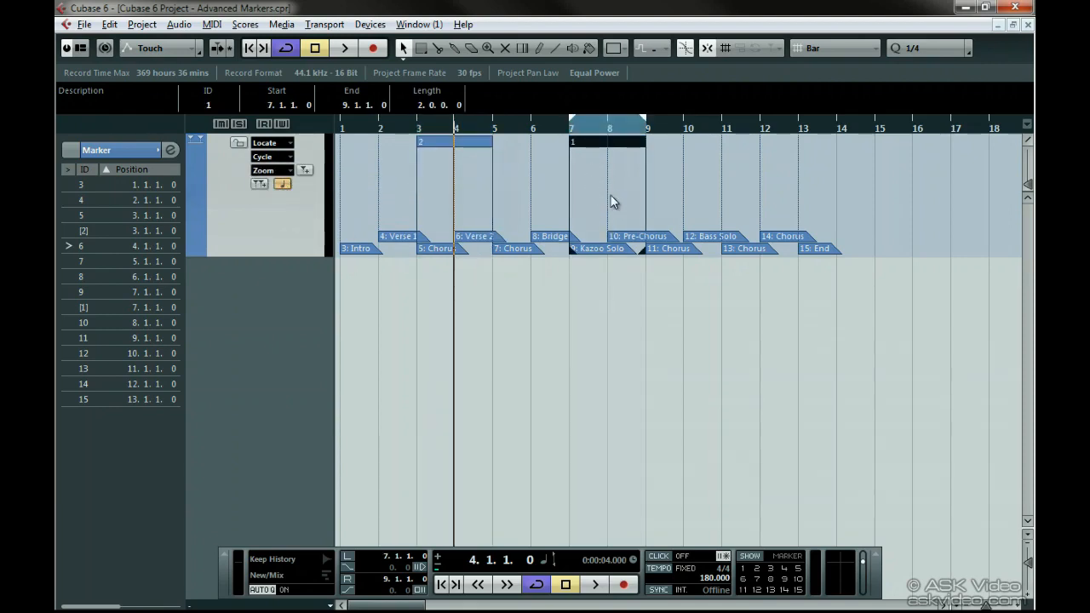
Zoom the project view to cycle marker 1, spanning bars 7 to 9.
{"action": "left_click", "coordinate": [290, 171]}
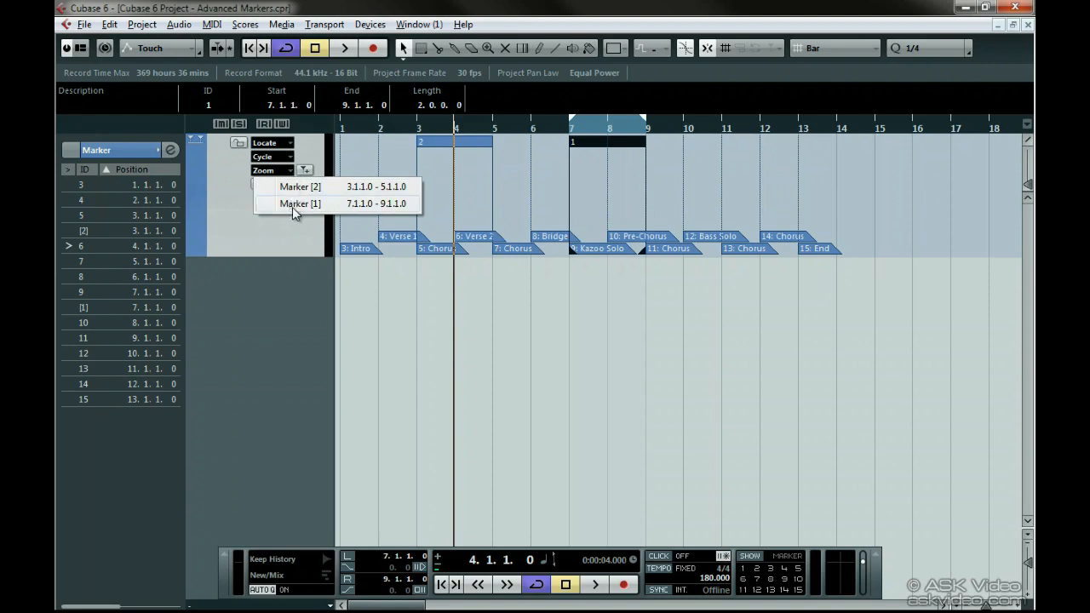
{"action": "left_click", "coordinate": [333, 205]}
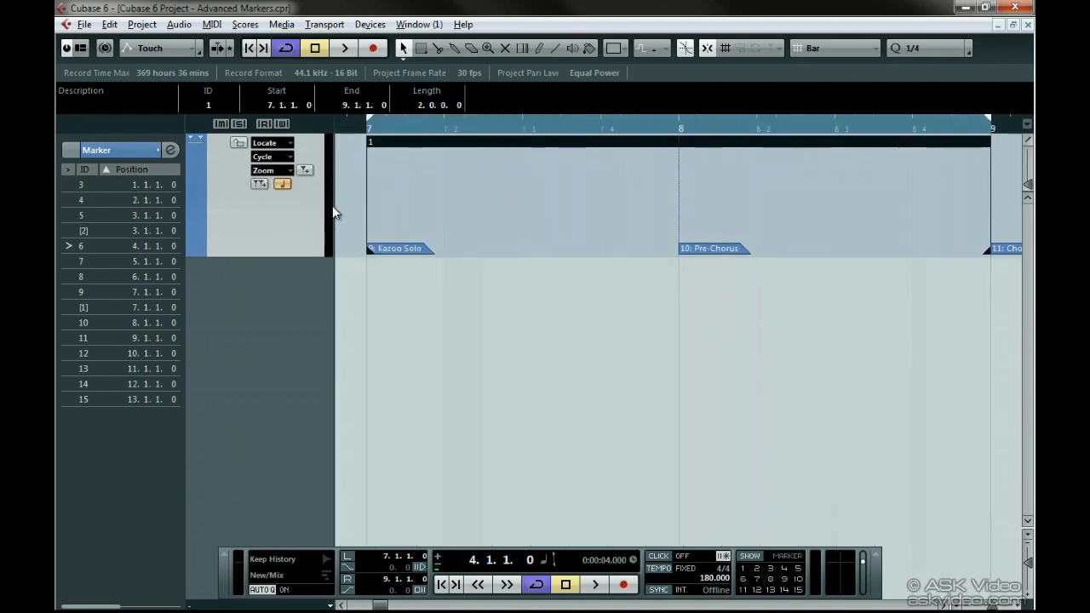